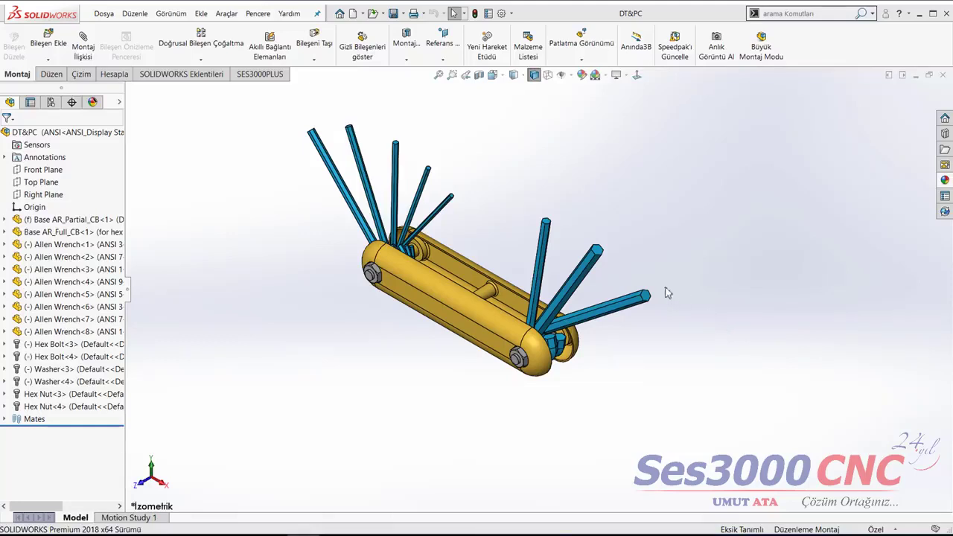
# - Zoom out slightly on the DT&PC folding Allen-wrench assembly
pyautogui.scroll(1, 509, 186)
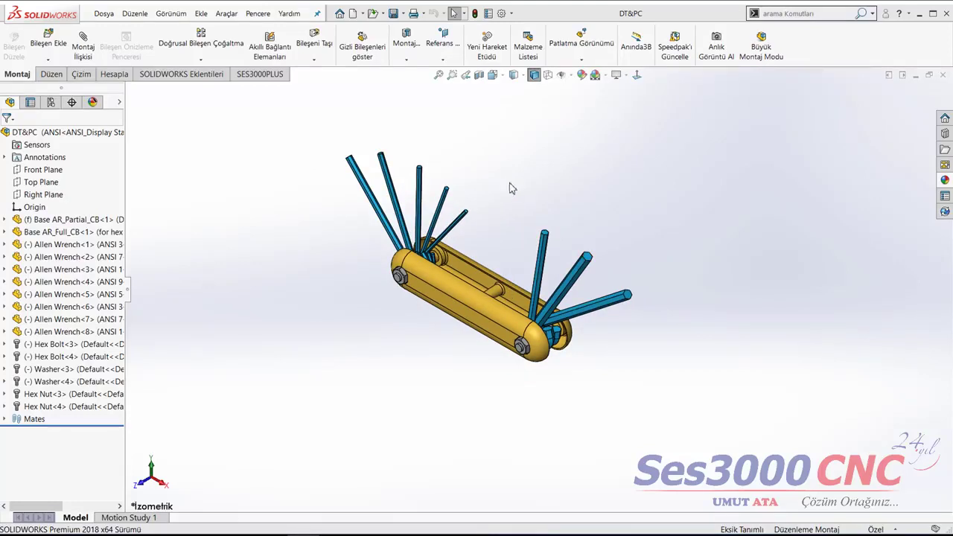
# - Expand the Display Pane and add a new display state named 1
pyautogui.click(122, 103)
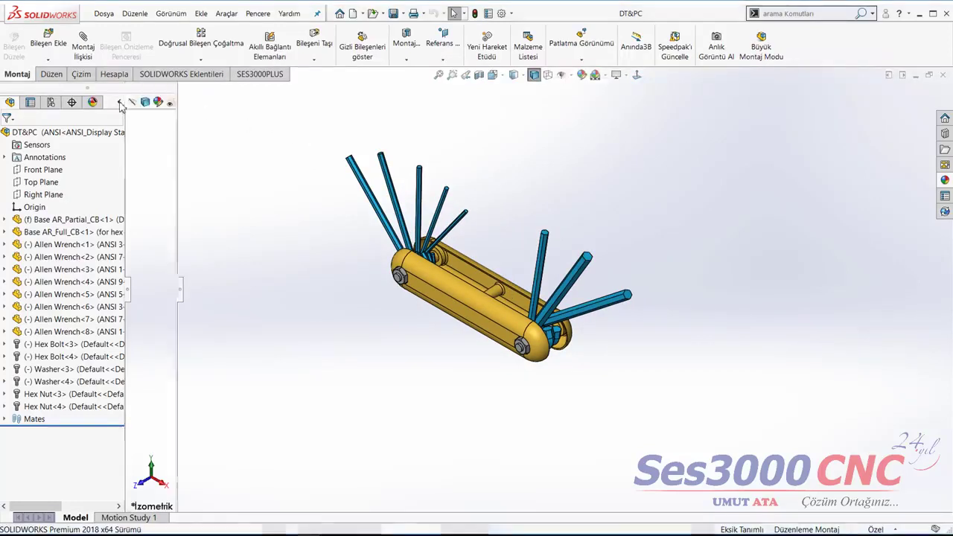
pyautogui.rightClick(166, 128)
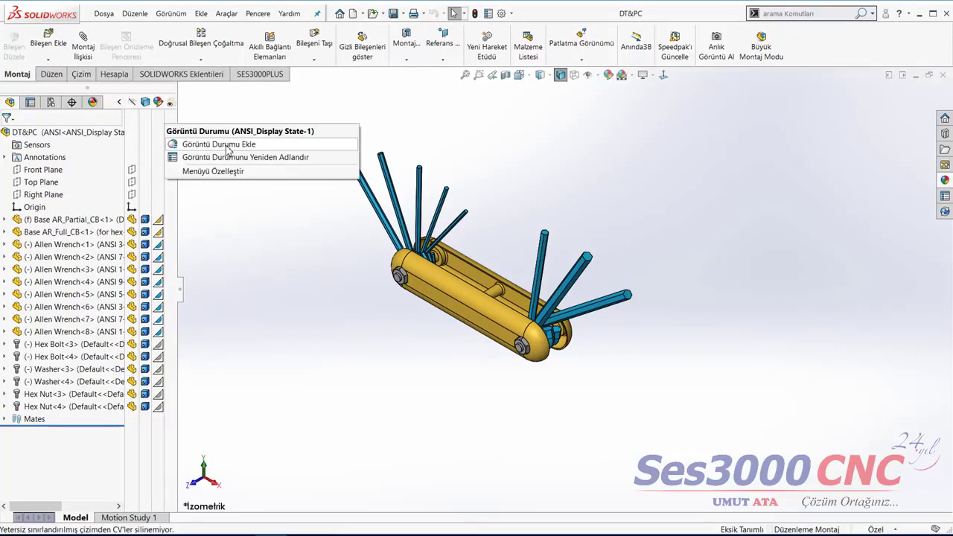
pyautogui.click(227, 146)
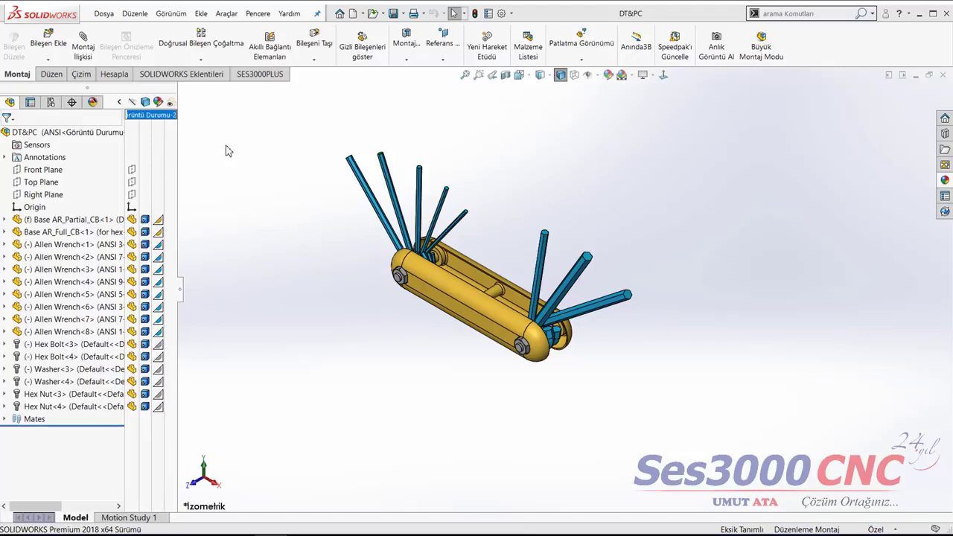
pyautogui.write('1')
pyautogui.press('Return')
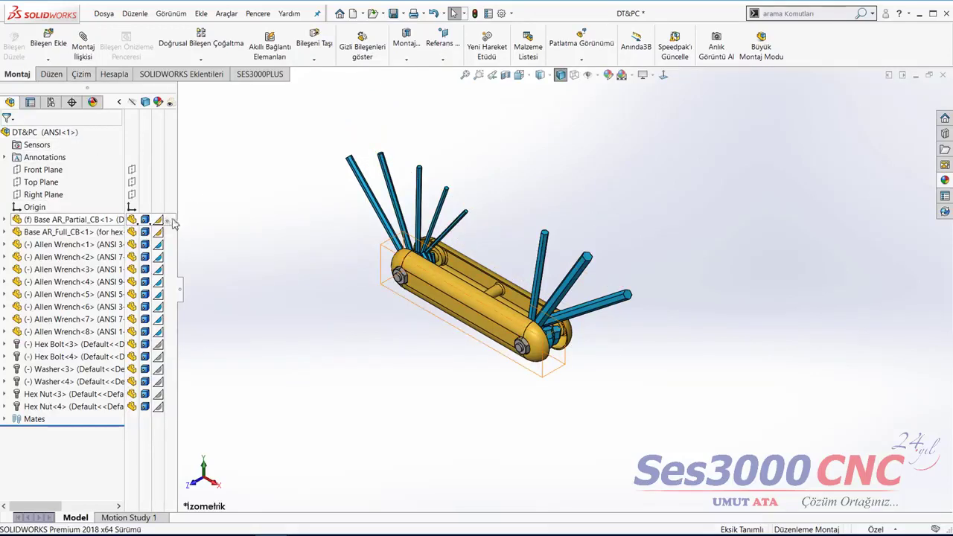
# - Set Base AR_Partial_CB to Hidden Lines Removed and Base AR_Full_CB to Hidden Lines Visible
pyautogui.rightClick(172, 220)
pyautogui.click(251, 283)
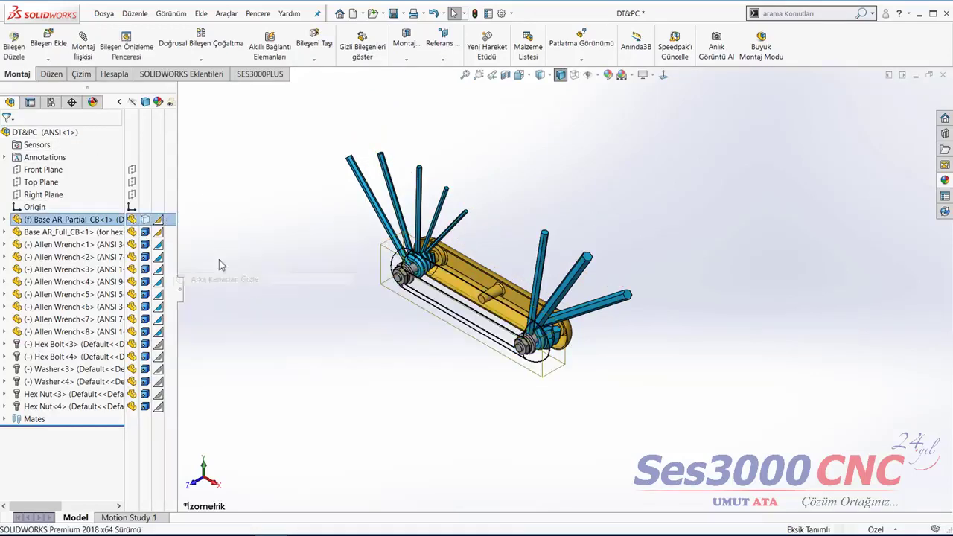
pyautogui.rightClick(175, 235)
pyautogui.click(249, 293)
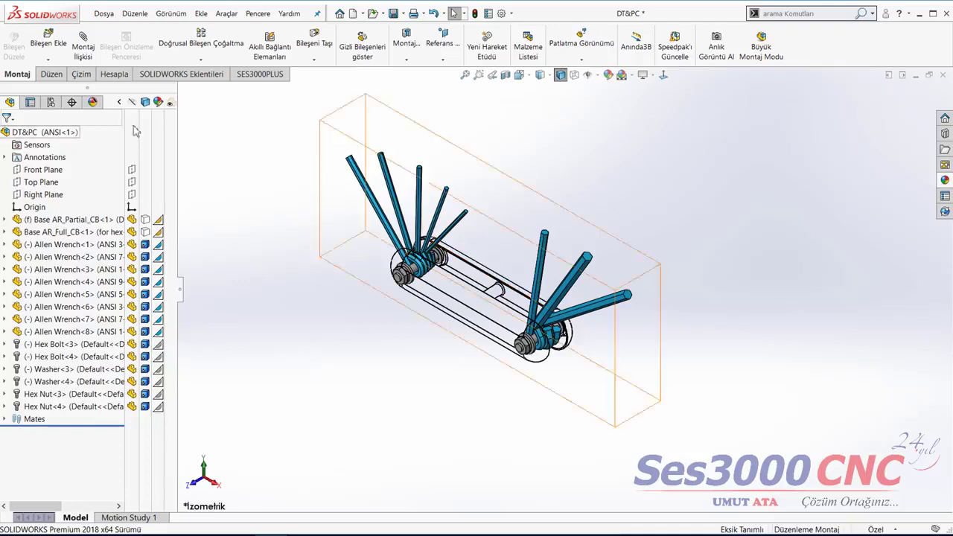
# - Reactivate ANSI_Display State-1 in ConfigurationManager and select the top-level assembly
pyautogui.click(50, 102)
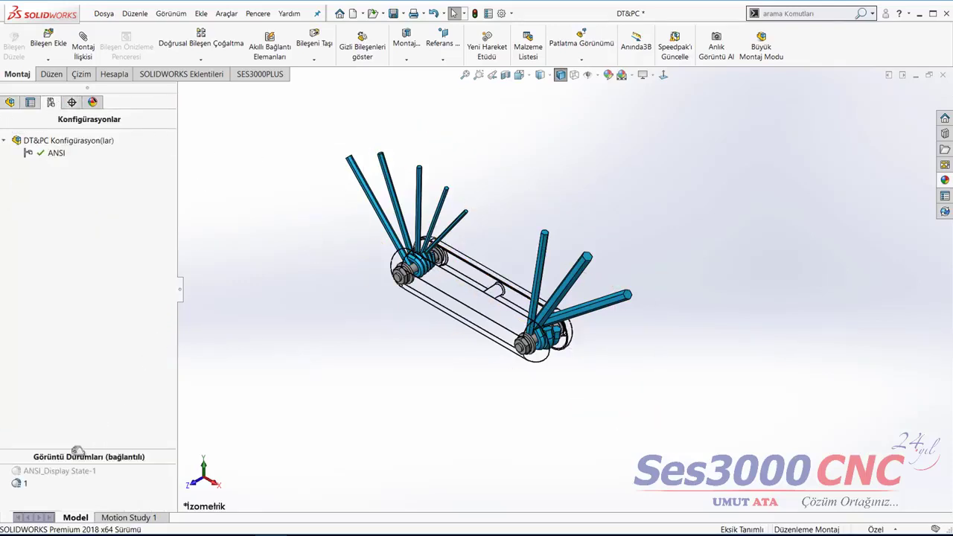
pyautogui.doubleClick(60, 470)
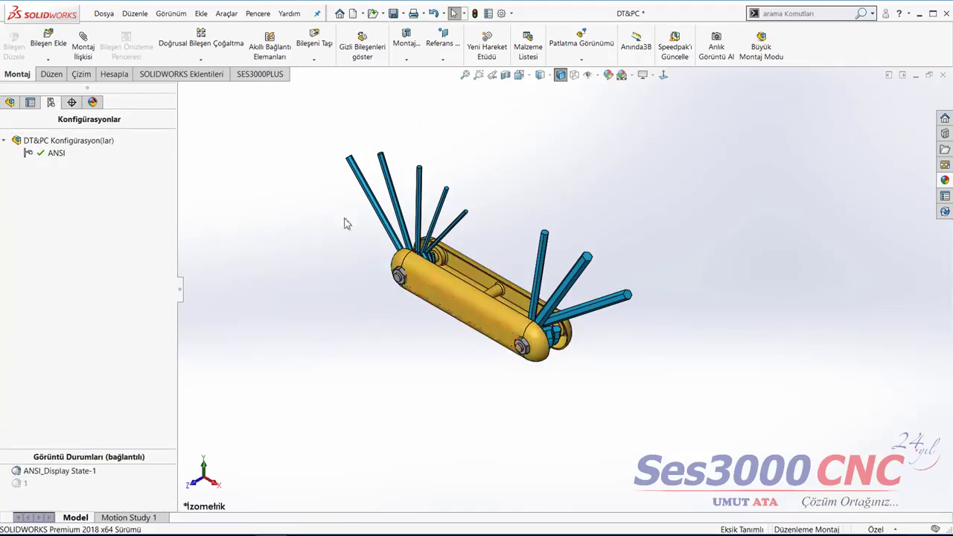
pyautogui.click(9, 102)
pyautogui.click(67, 132)
pyautogui.rightClick(154, 136)
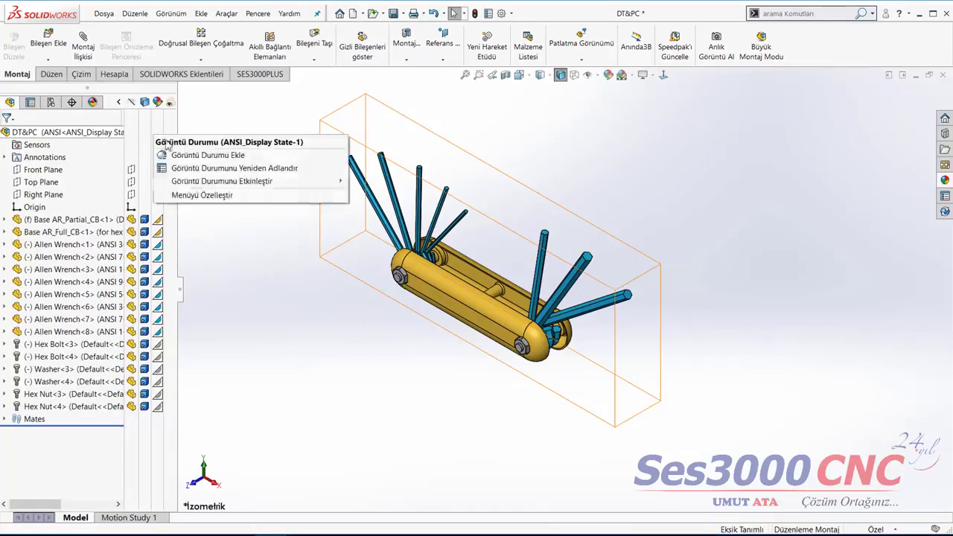
# - Add display state 2 from the Display Pane menu, starting from the shaded housing
pyautogui.click(208, 156)
pyautogui.press('Return')
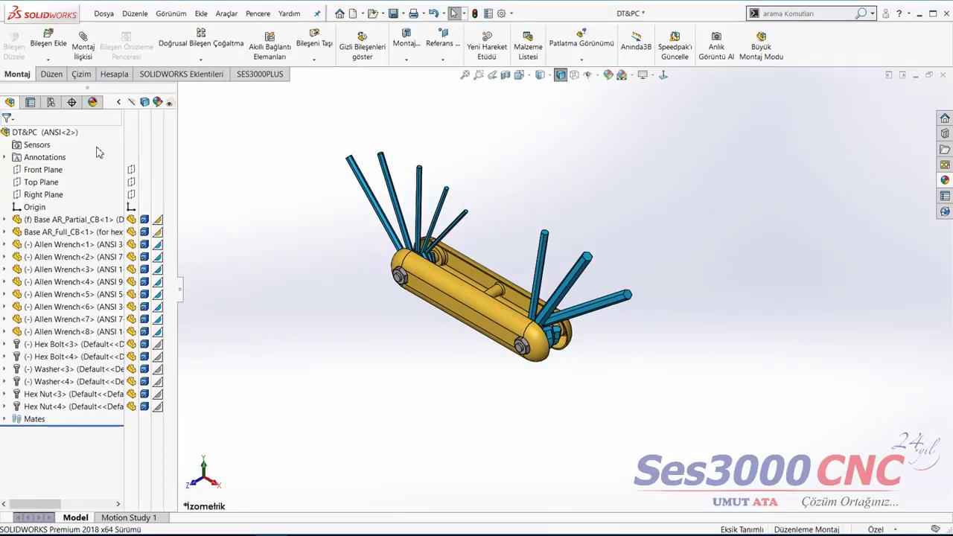
pyautogui.click(170, 222)
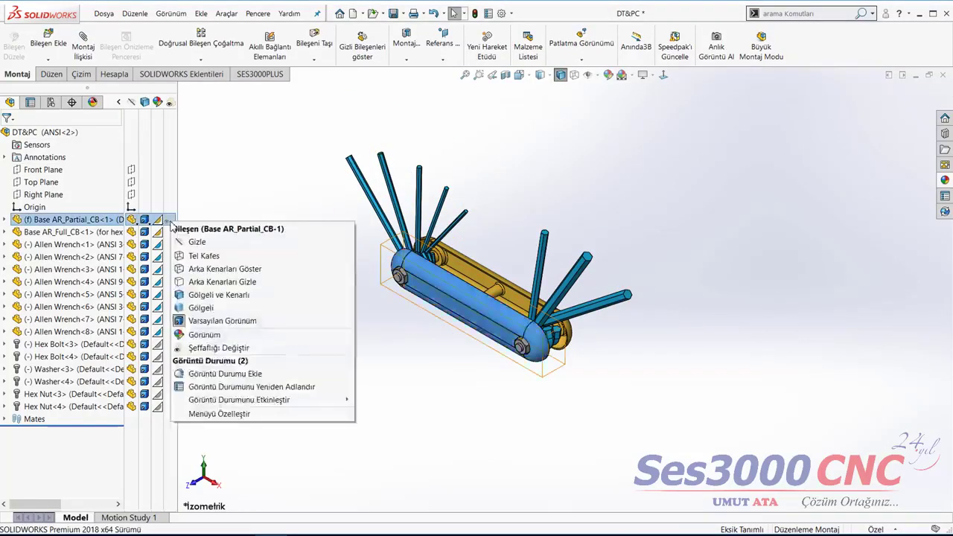
# - Make Base AR_Partial_CB and Base AR_Full_CB transparent in display state 2
pyautogui.click(256, 350)
pyautogui.click(169, 232)
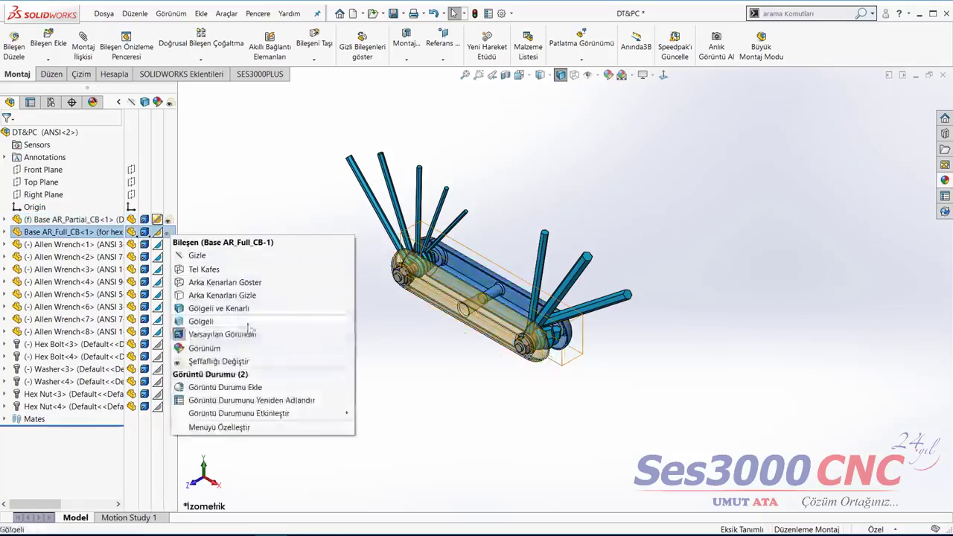
pyautogui.click(260, 361)
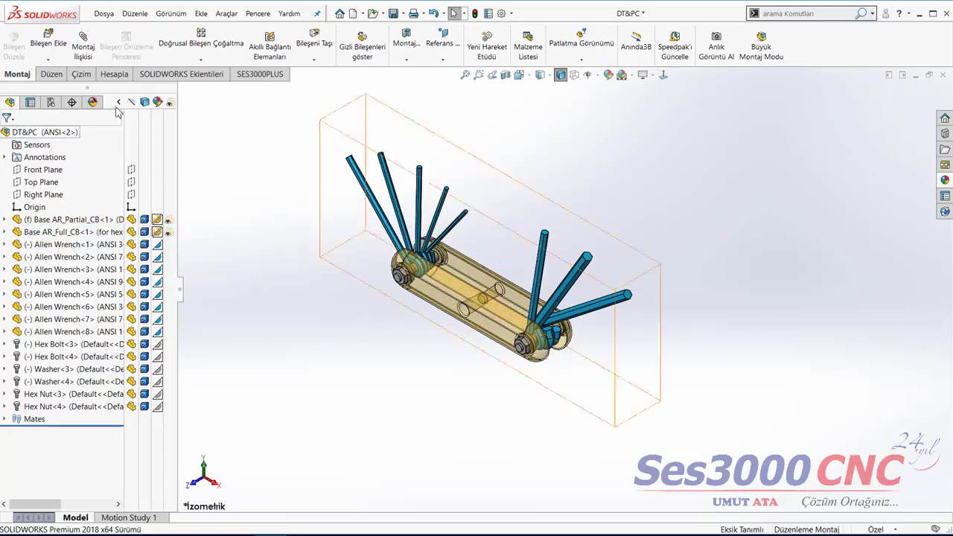
# - Activate display state 1 and add a new display state named 3 from it
pyautogui.click(51, 102)
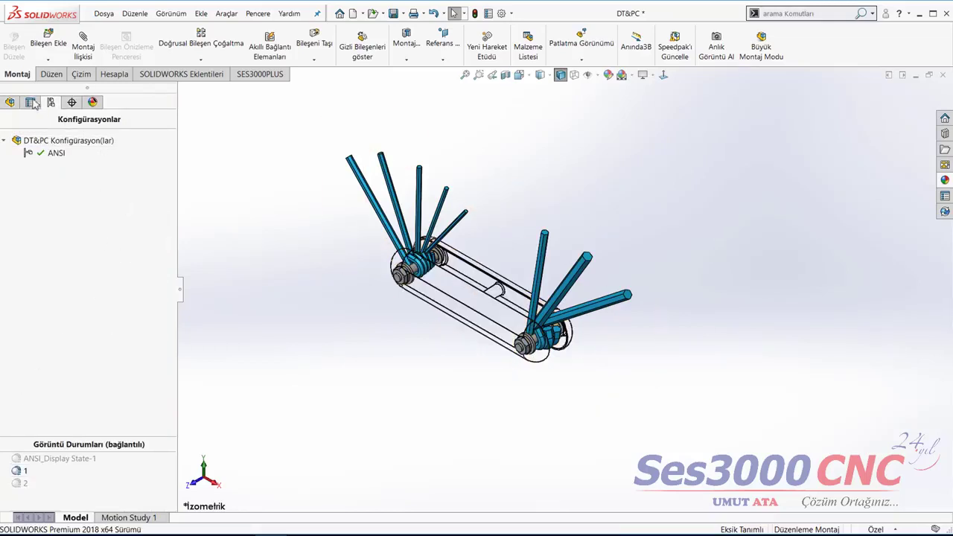
pyautogui.click(9, 102)
pyautogui.rightClick(152, 142)
pyautogui.click(189, 159)
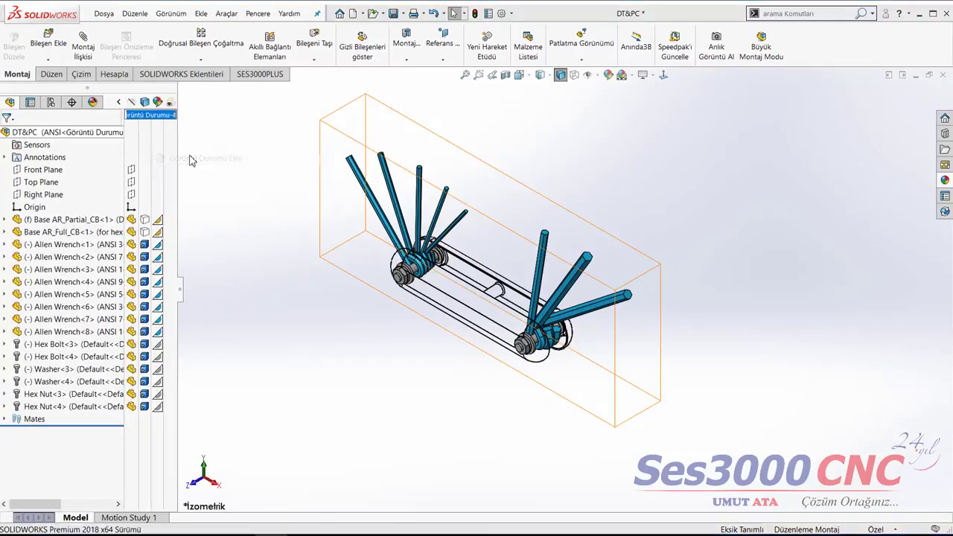
pyautogui.write('3')
pyautogui.press('Return')
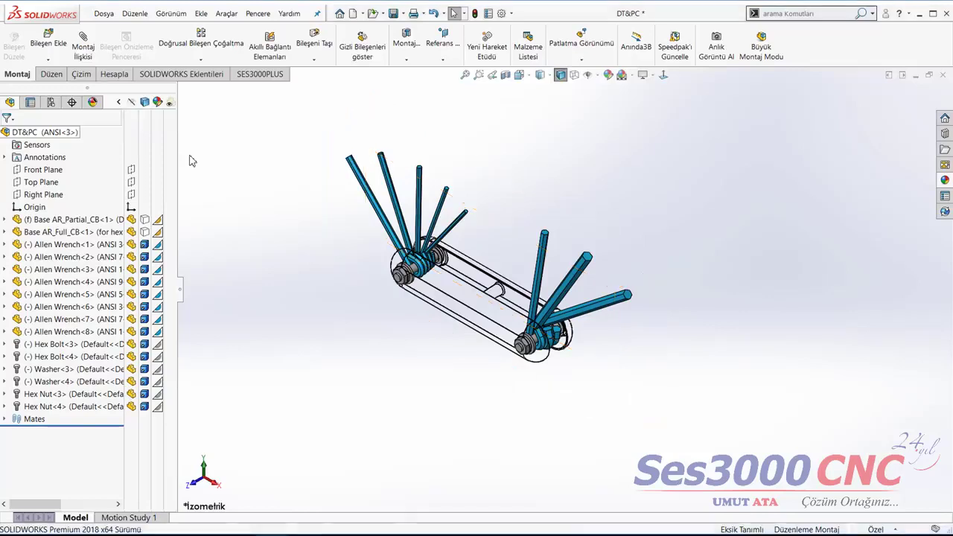
# - Hide Hex Bolt<3> through Hex Nut<4>, covering both bolts, washers and nuts
pyautogui.scroll(-3, 464, 294)
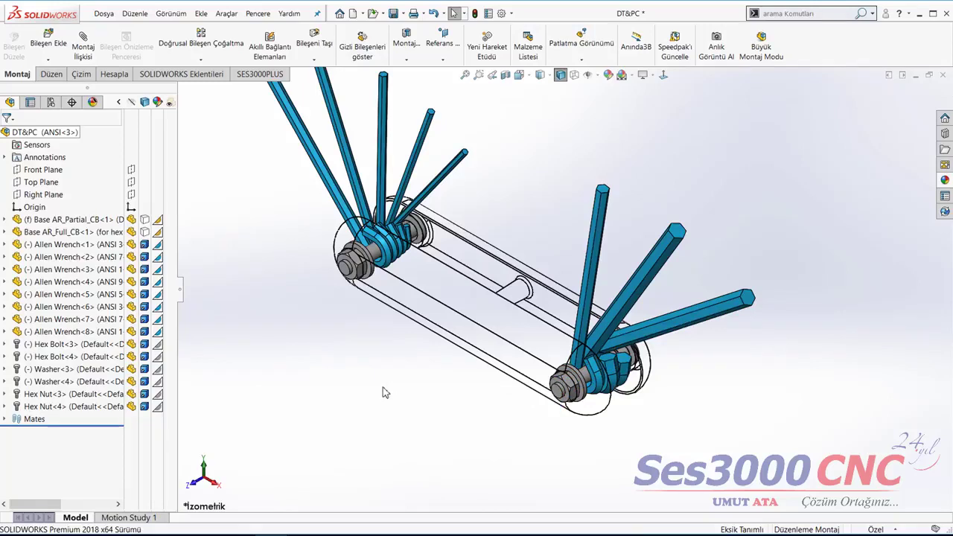
pyautogui.click(82, 344)
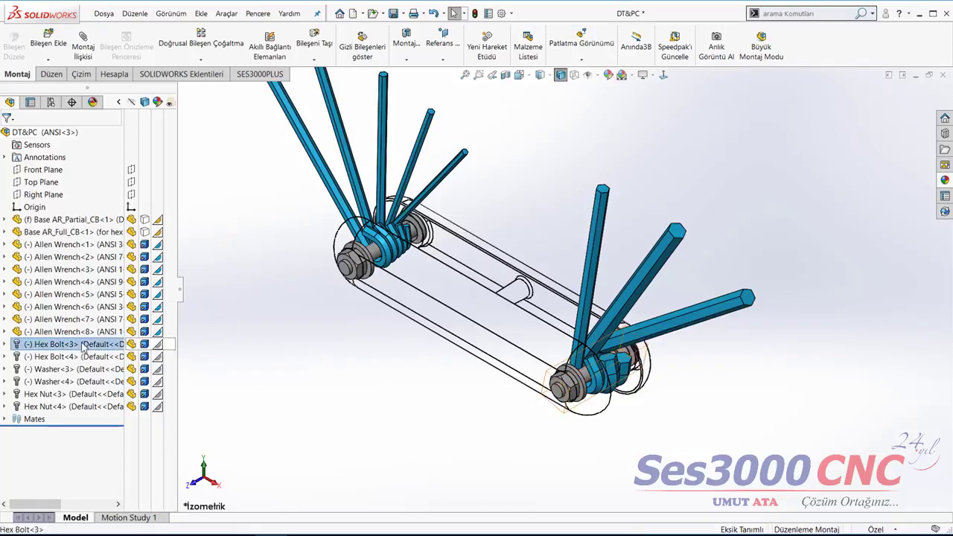
pyautogui.keyDown('shift'); pyautogui.click(76, 408); pyautogui.keyUp('shift')
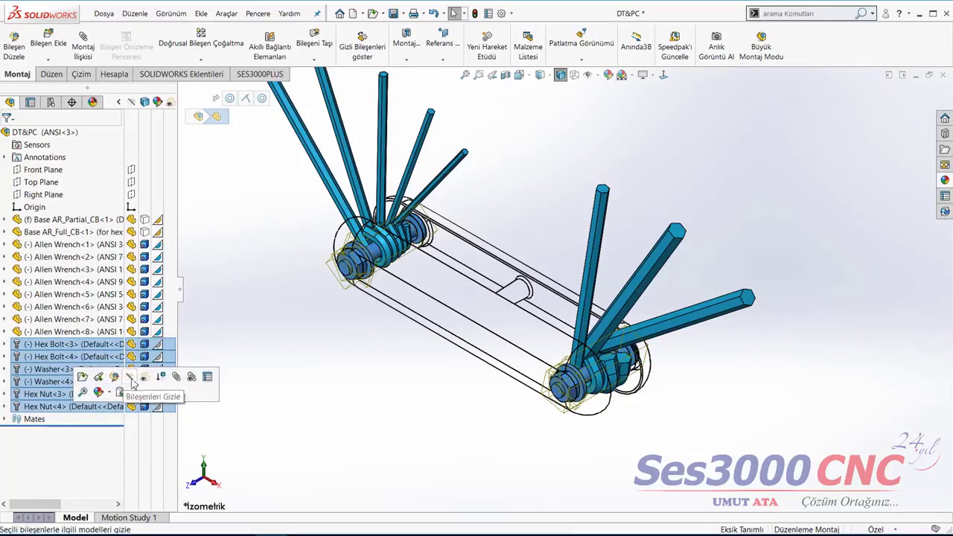
pyautogui.click(131, 380)
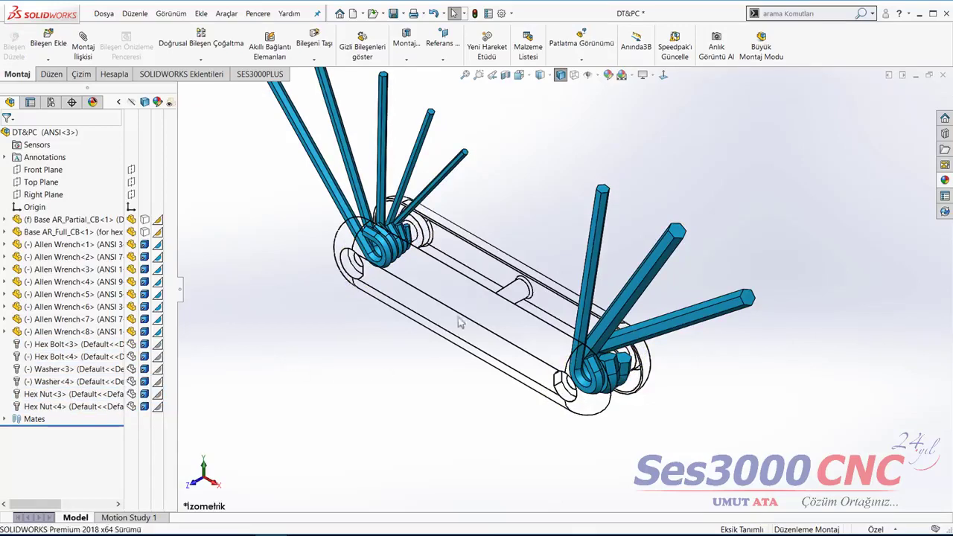
pyautogui.scroll(5, 461, 320)
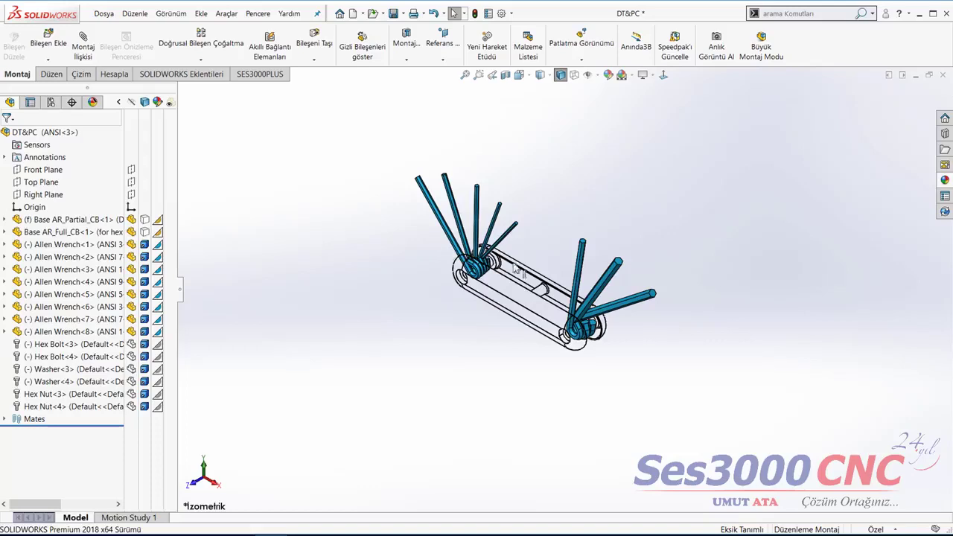
pyautogui.scroll(-1, 498, 257)
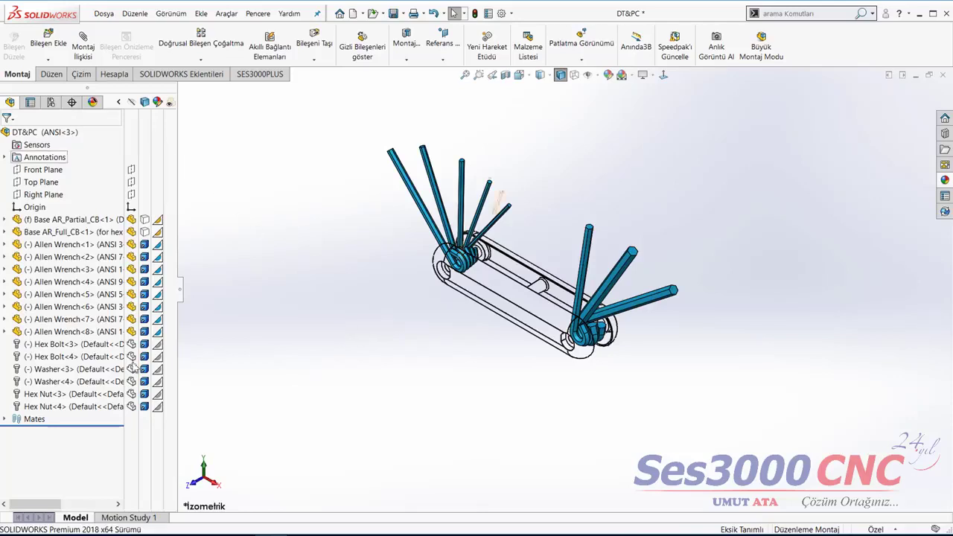
# - Reactivate ANSI_Display State-1 and add display state 4 based on it
pyautogui.click(52, 104)
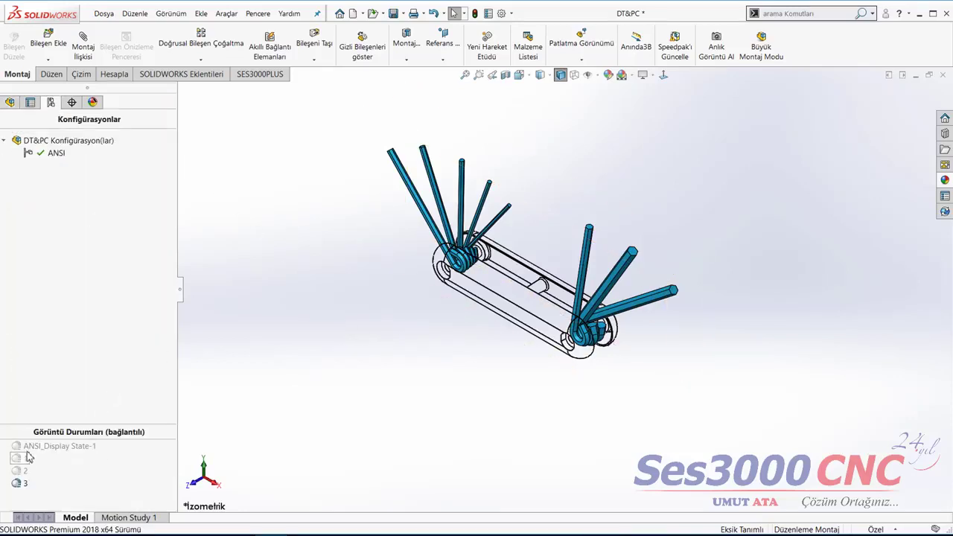
pyautogui.doubleClick(60, 446)
pyautogui.click(10, 102)
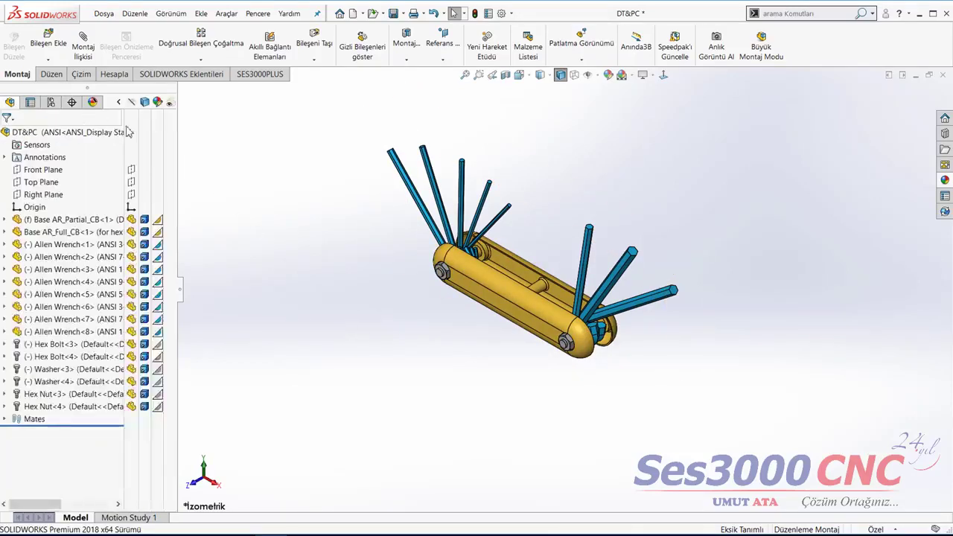
pyautogui.rightClick(138, 127)
pyautogui.click(192, 144)
pyautogui.write('4')
pyautogui.press('Return')
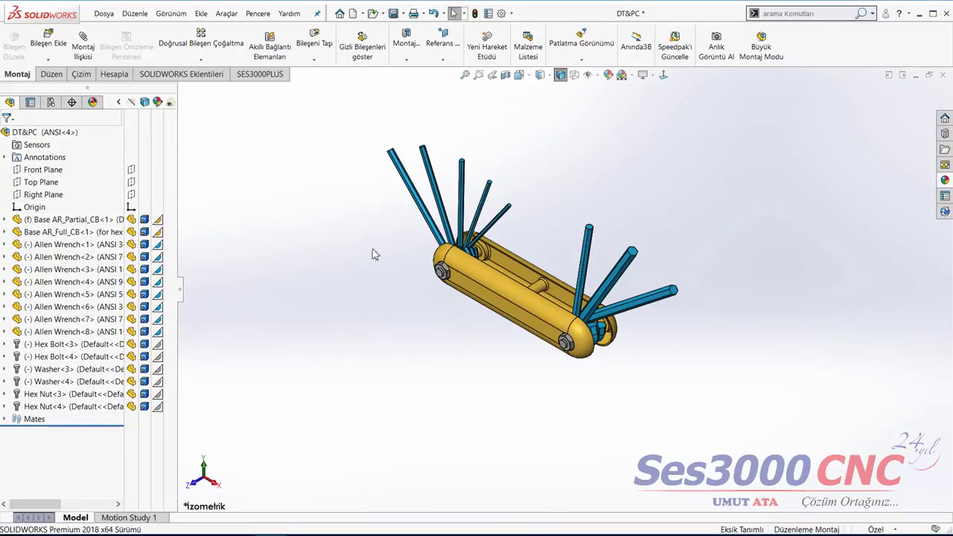
# - Hide the Base AR_Partial_CB housing, the left hex nut and Washer<4>
pyautogui.scroll(-3, 522, 281)
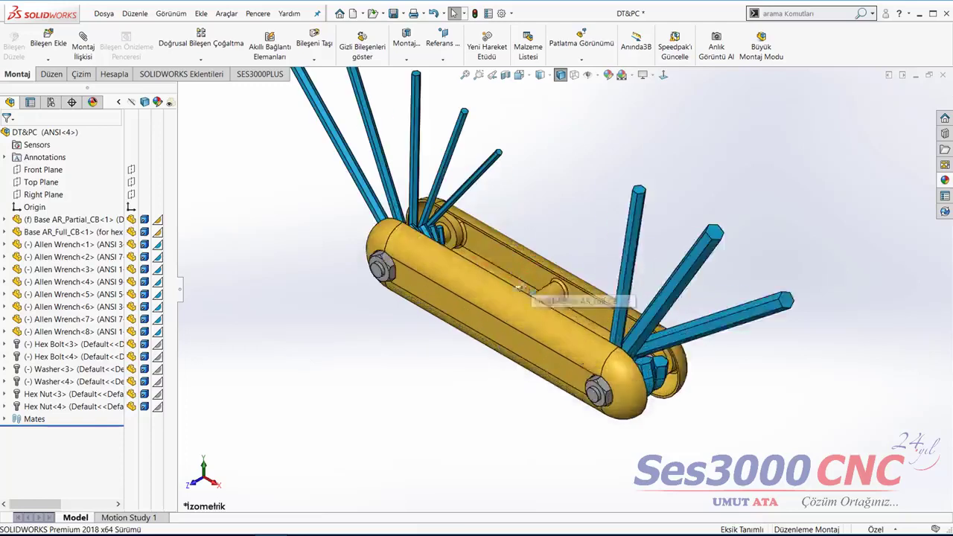
pyautogui.click(486, 265)
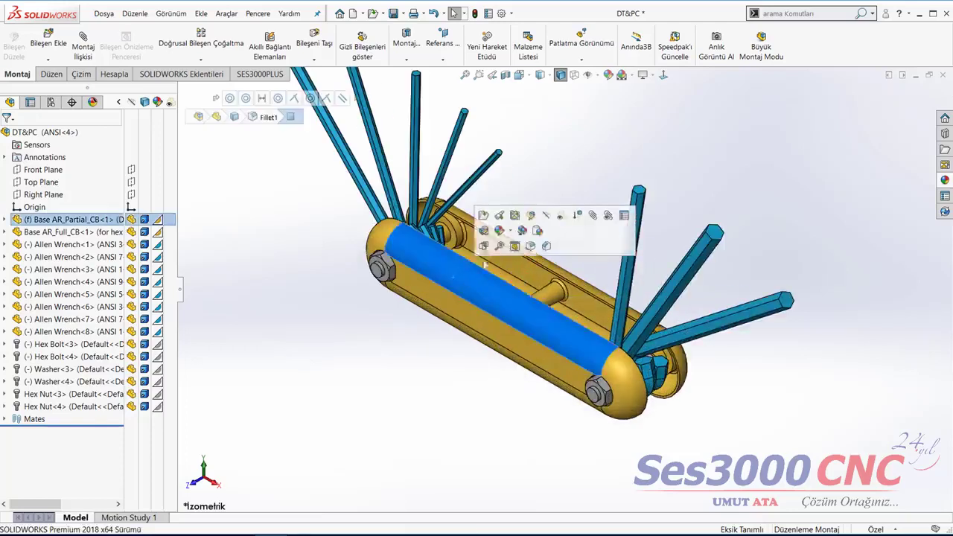
pyautogui.click(560, 216)
pyautogui.click(402, 268)
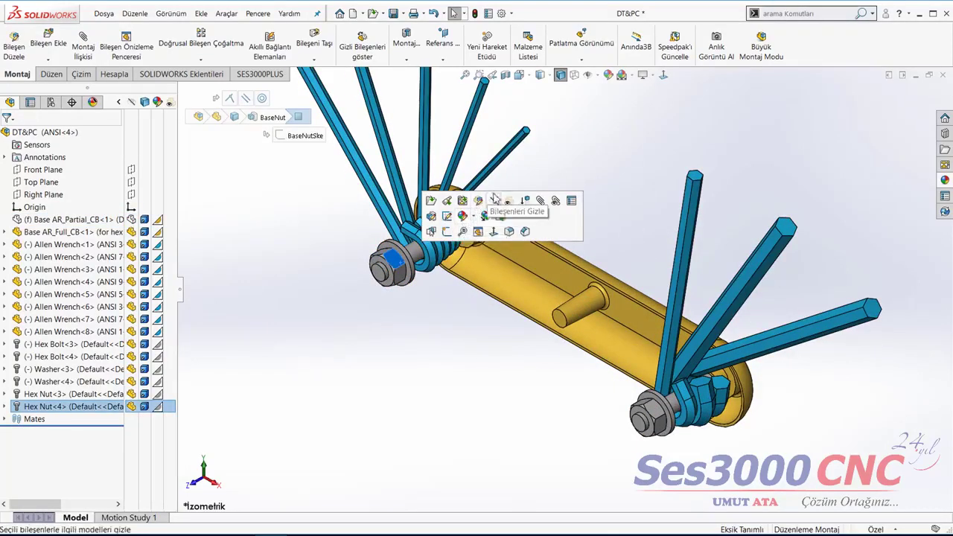
pyautogui.click(490, 209)
pyautogui.click(399, 261)
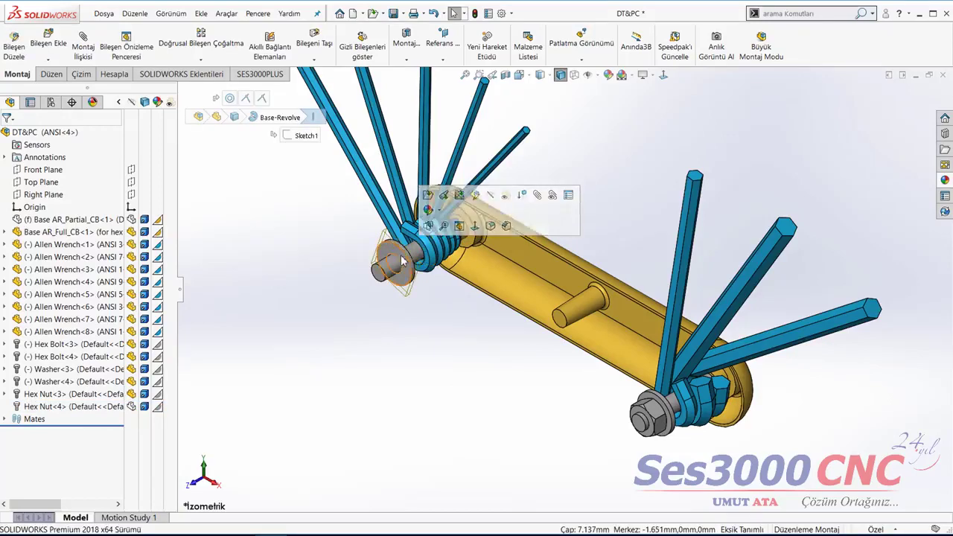
pyautogui.click(490, 195)
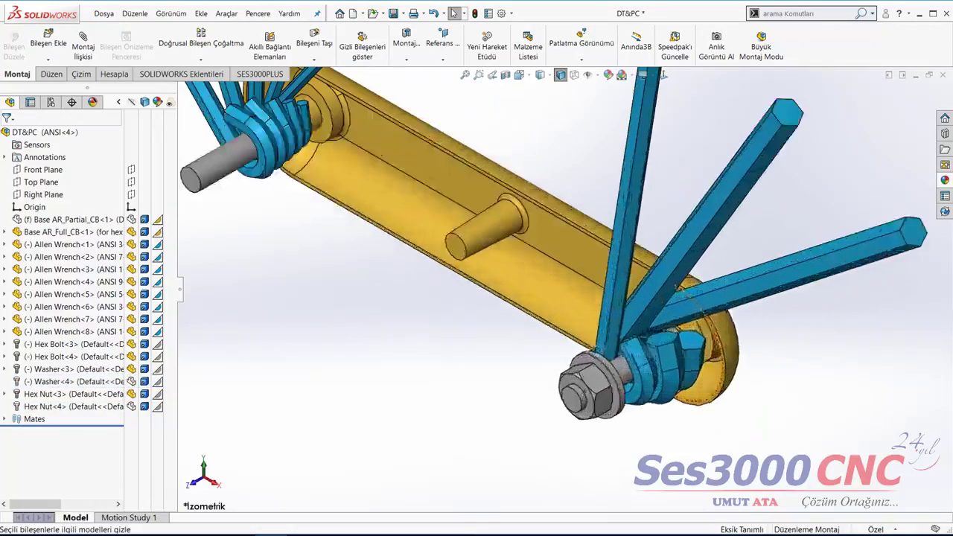
# - Hide the right pivot's hex nut and washer, then zoom to fit
pyautogui.click(591, 381)
pyautogui.click(680, 315)
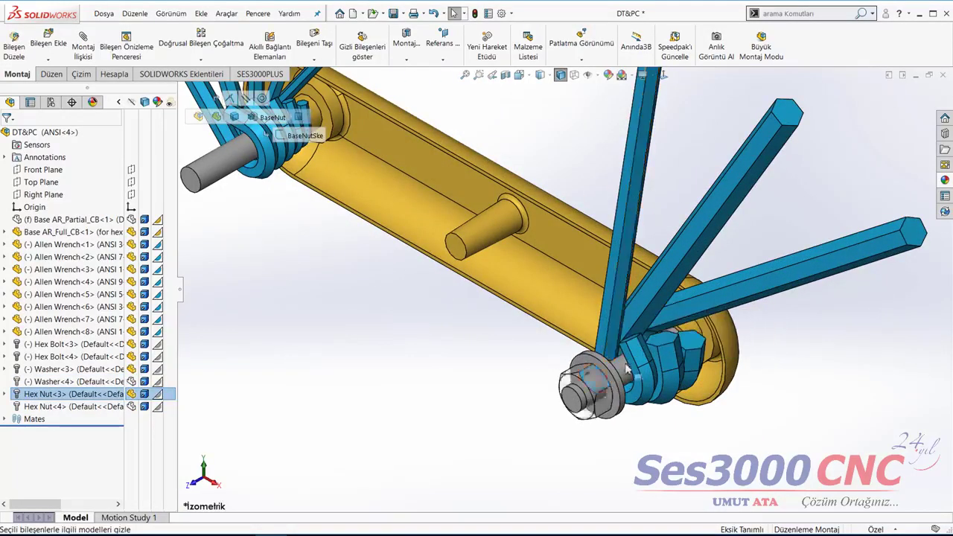
pyautogui.click(596, 387)
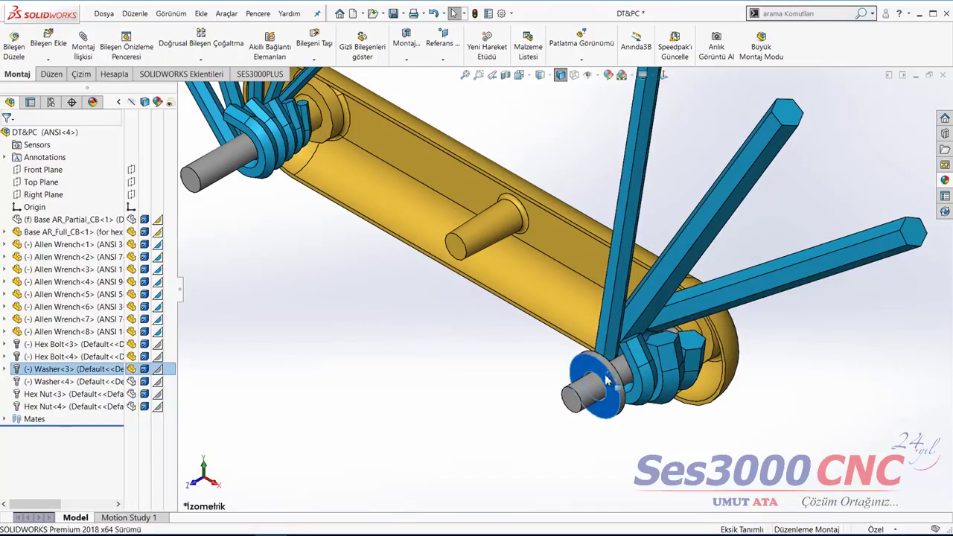
pyautogui.click(679, 325)
pyautogui.click(695, 313)
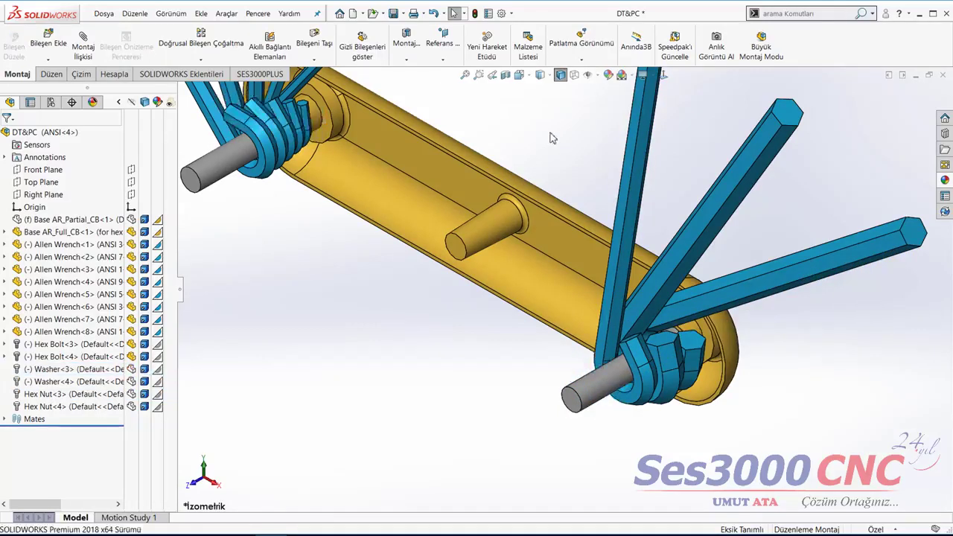
pyautogui.press('f')
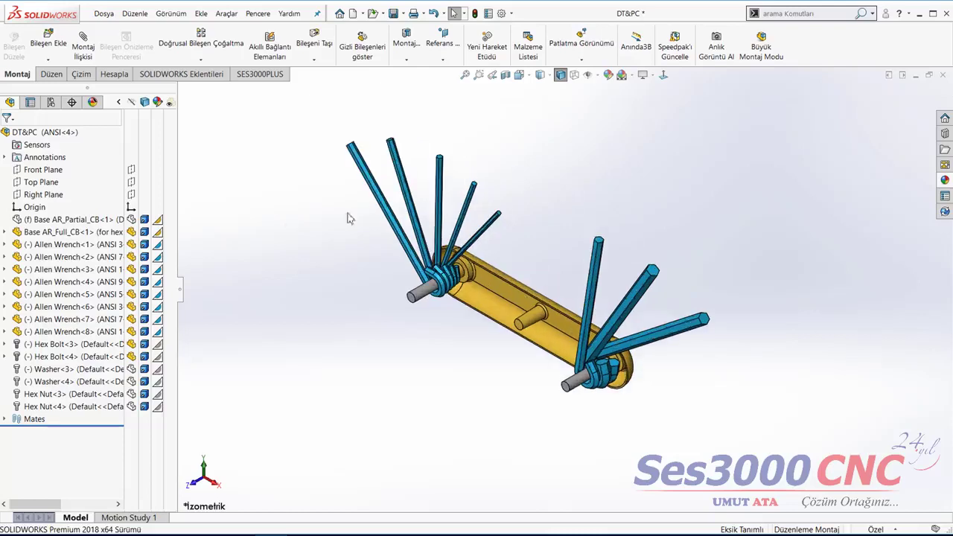
# - Reactivate ANSI_Display State-1 and create display state 5 from the top-level assembly
pyautogui.click(51, 103)
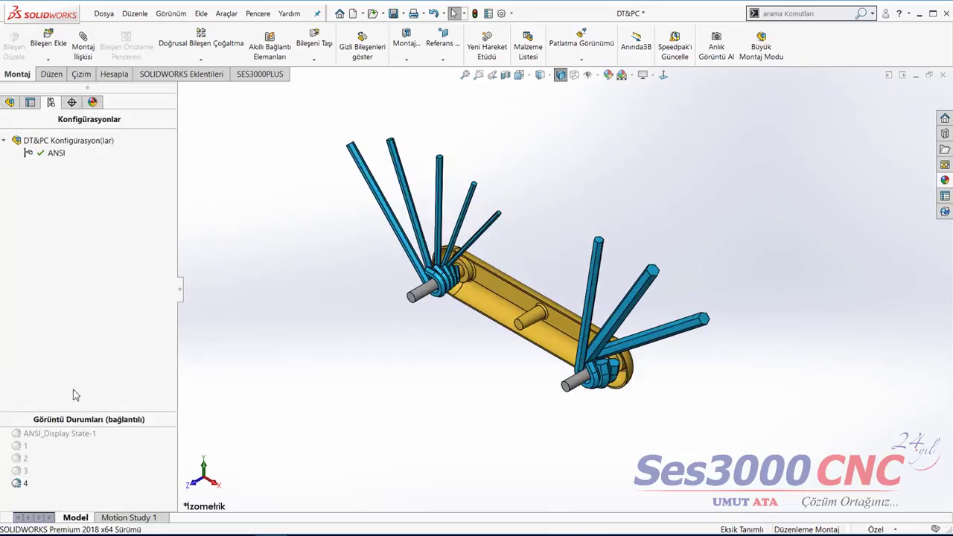
pyautogui.doubleClick(34, 433)
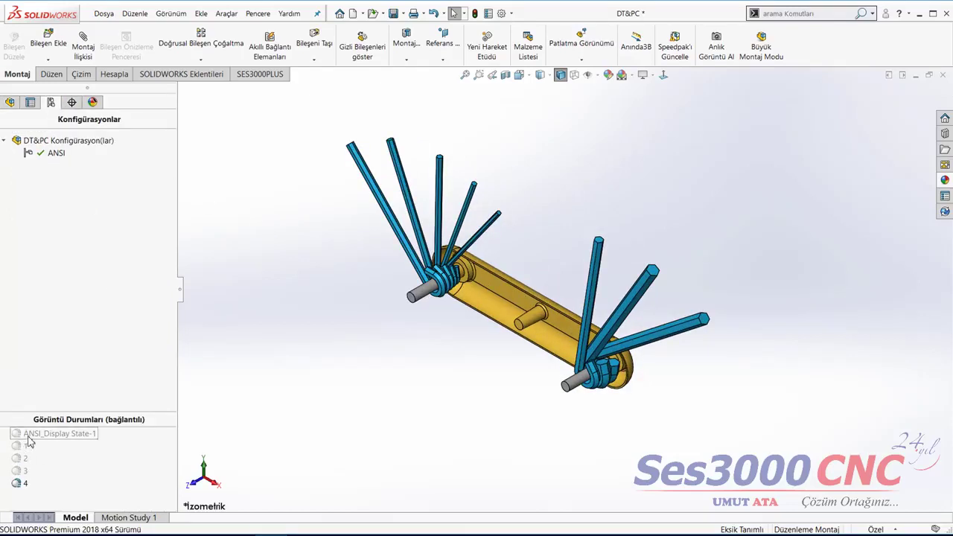
pyautogui.click(11, 102)
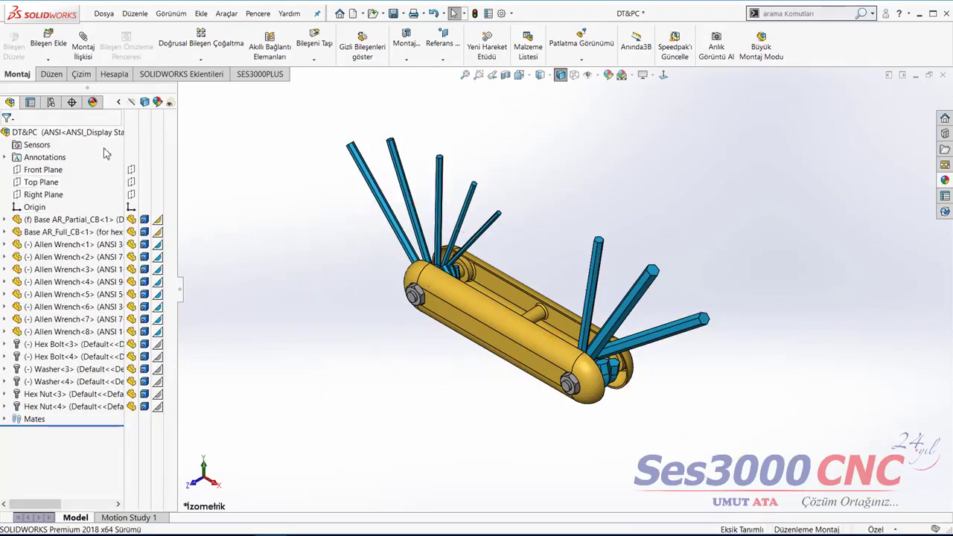
pyautogui.click(157, 132)
pyautogui.rightClick(158, 131)
pyautogui.click(272, 155)
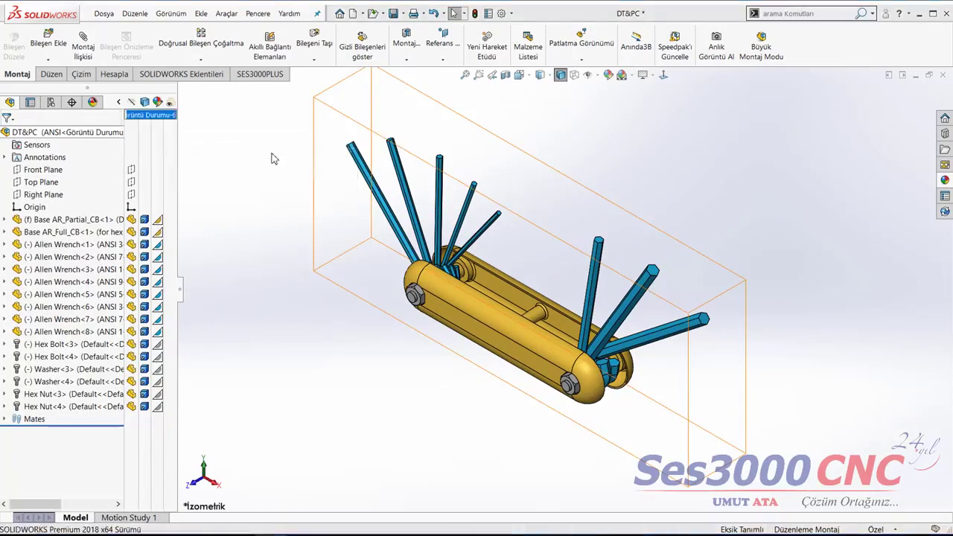
pyautogui.write('5')
pyautogui.press('Return')
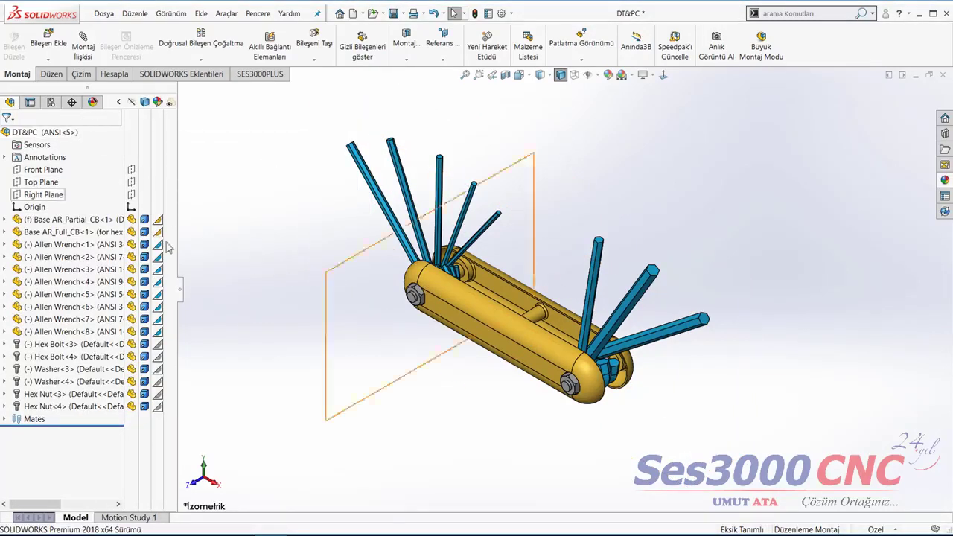
pyautogui.scroll(-3, 434, 322)
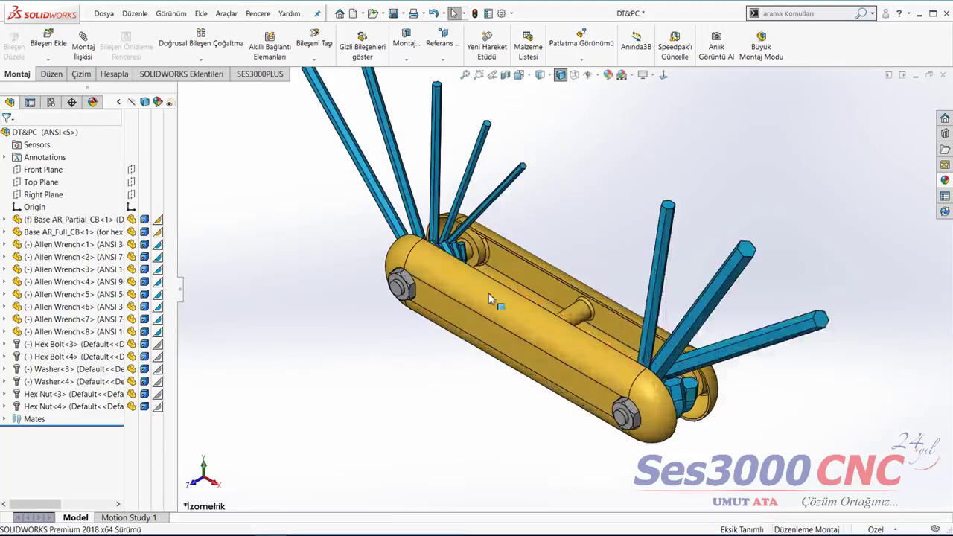
# - Make the Base AR_Partial casing plate transparent in display state 5
pyautogui.click(485, 299)
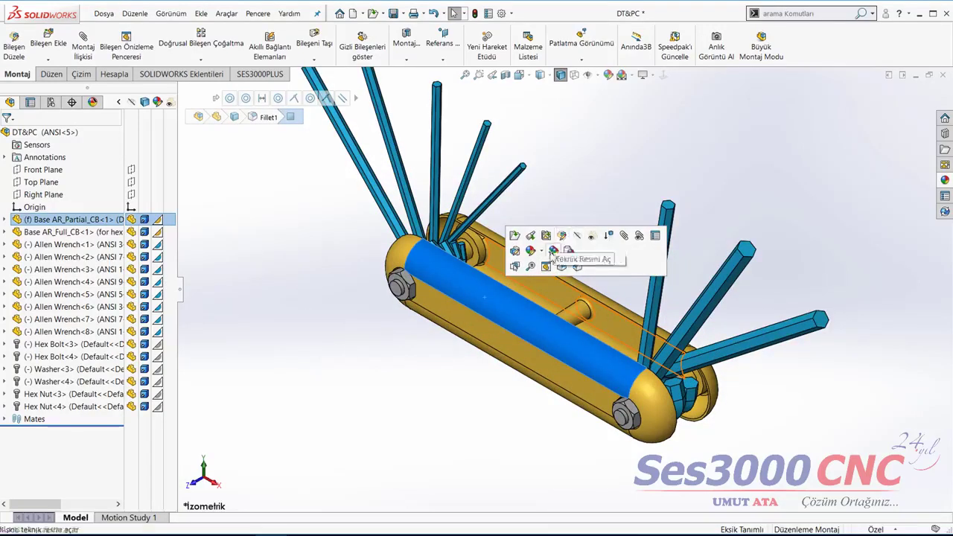
pyautogui.rightClick(169, 224)
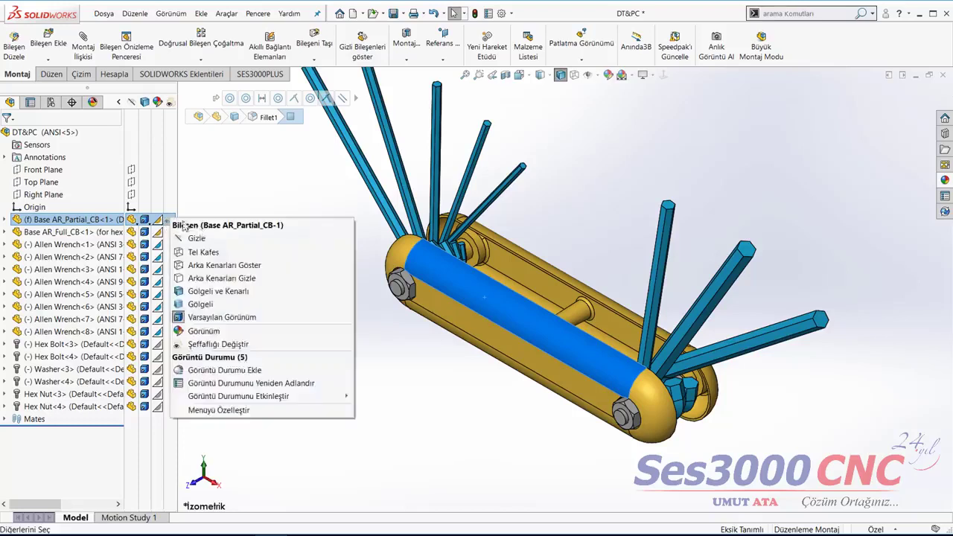
pyautogui.click(276, 346)
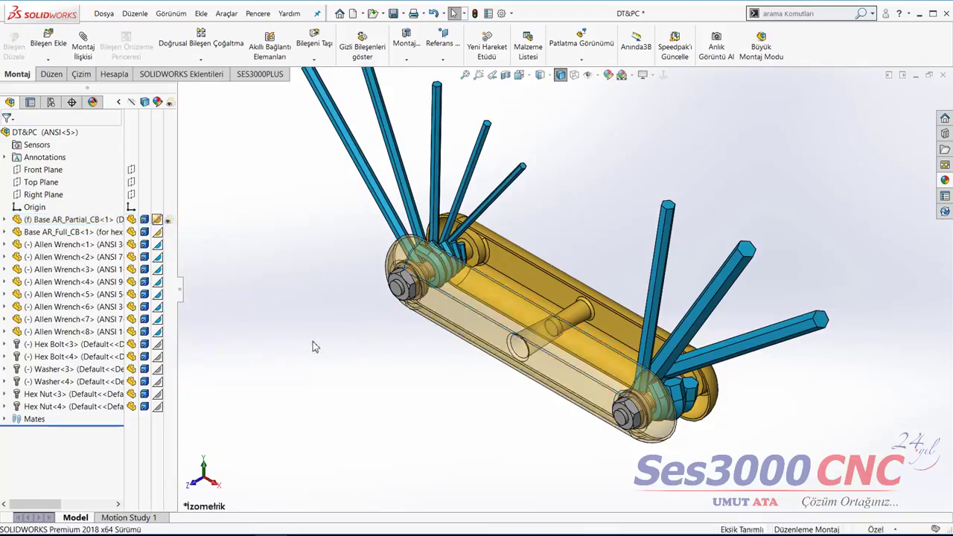
pyautogui.scroll(2, 547, 232)
pyautogui.scroll(-2, 700, 335)
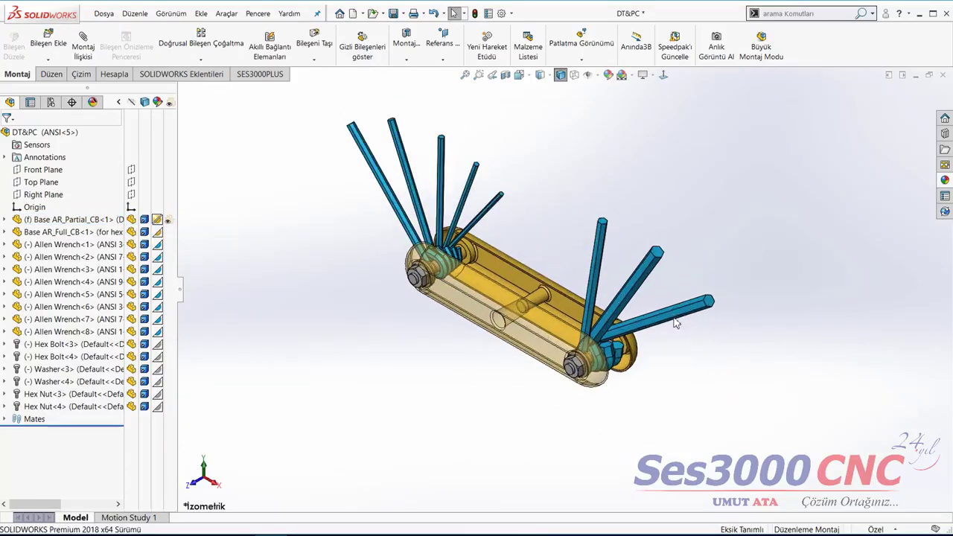
# - Colour Allen Wrench<8> red through its appearance editor
pyautogui.click(676, 319)
pyautogui.click(157, 337)
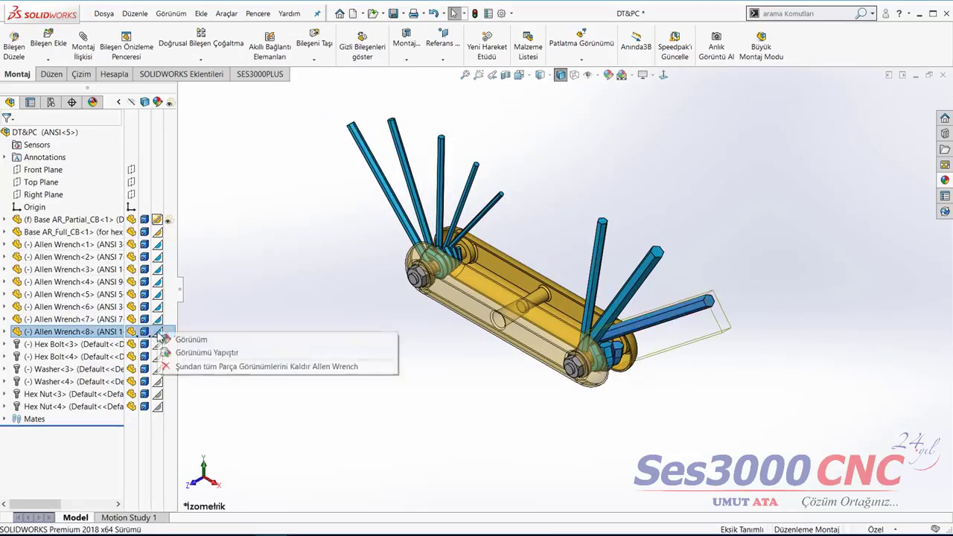
pyautogui.click(182, 352)
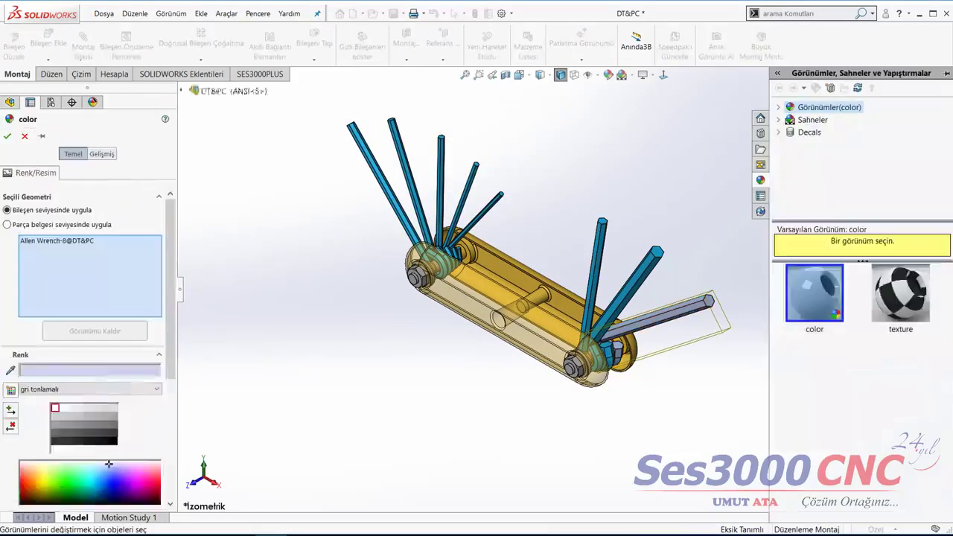
pyautogui.click(35, 479)
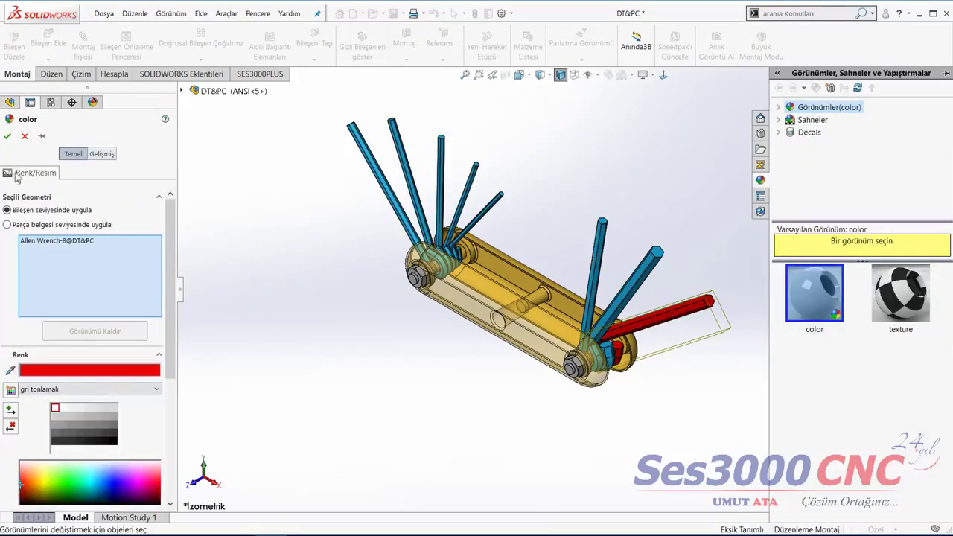
pyautogui.click(8, 137)
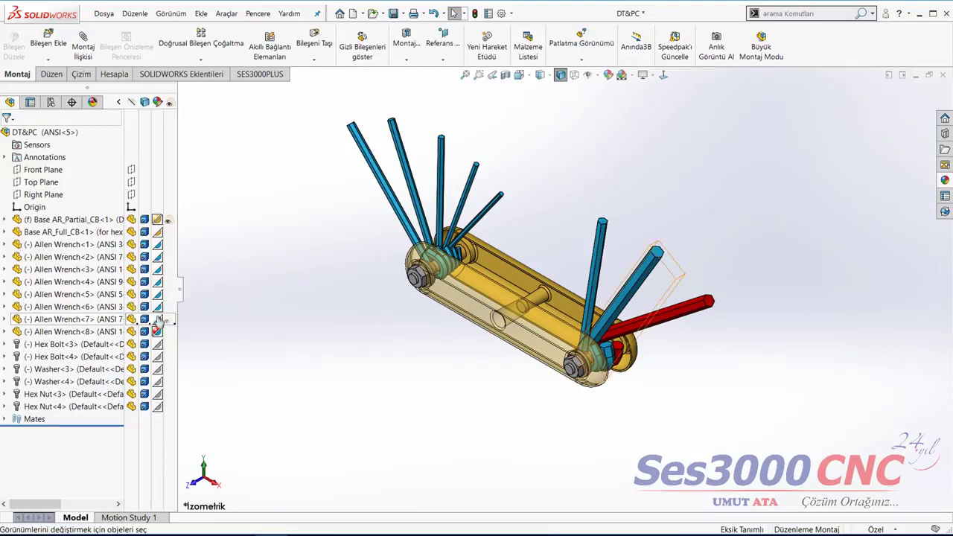
# - Colour Allen Wrench<5> red from the colour spectrum and confirm
pyautogui.click(376, 172)
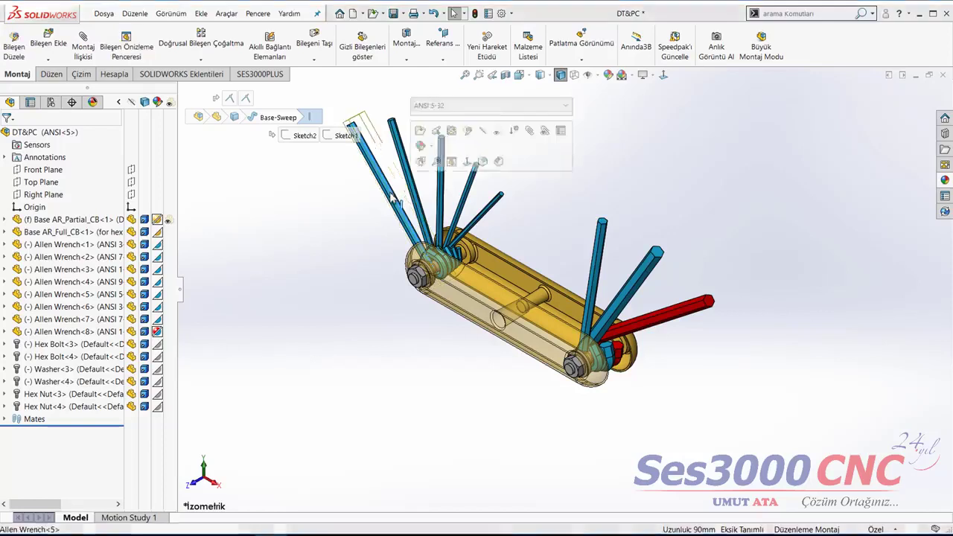
pyautogui.click(131, 298)
pyautogui.click(158, 297)
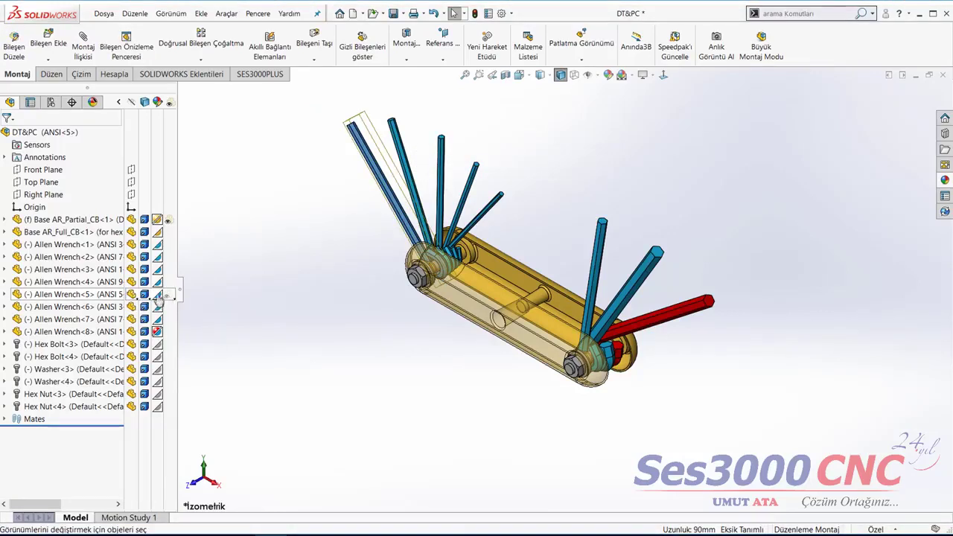
pyautogui.click(158, 297)
pyautogui.click(206, 304)
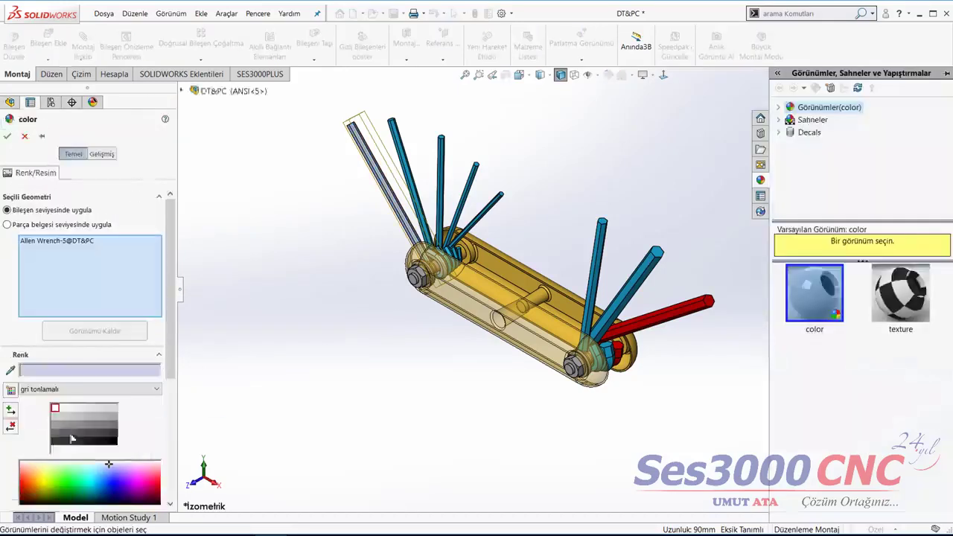
pyautogui.moveTo(37, 488); pyautogui.dragTo(20, 483)
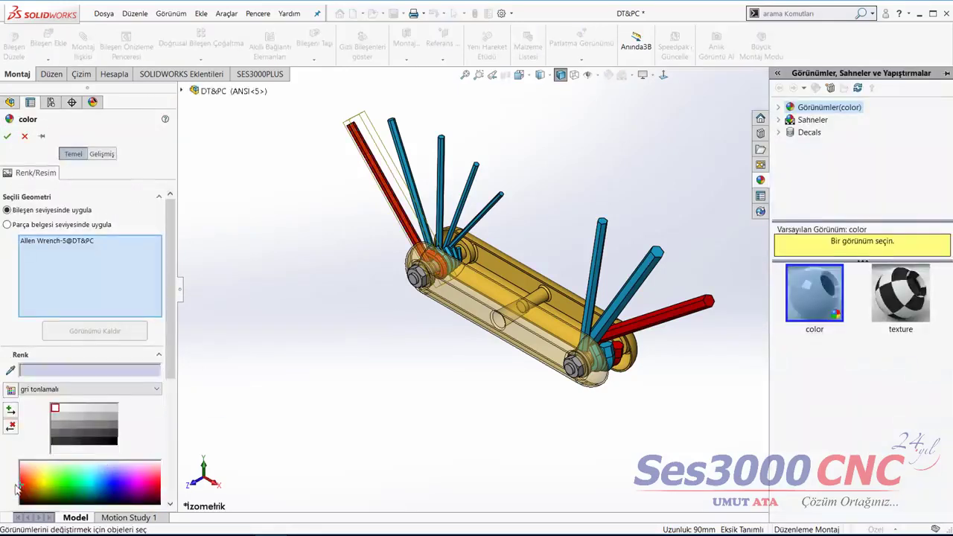
pyautogui.click(8, 138)
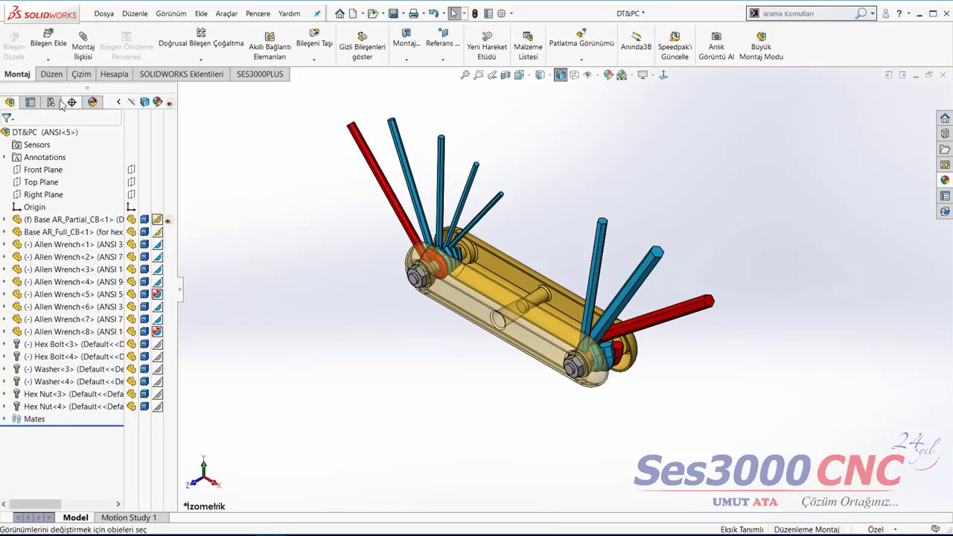
pyautogui.click(51, 102)
pyautogui.click(40, 426)
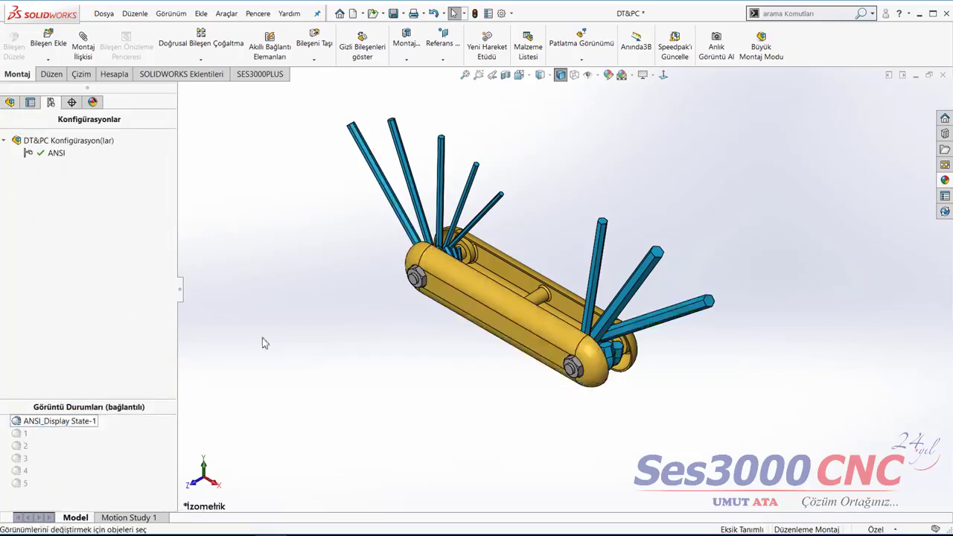
pyautogui.moveTo(261, 341)
pyautogui.mouseDown(button='middle')
pyautogui.moveTo(556, 163)
pyautogui.moveTo(603, 282)
pyautogui.moveTo(554, 388)
pyautogui.mouseUp(button='middle')
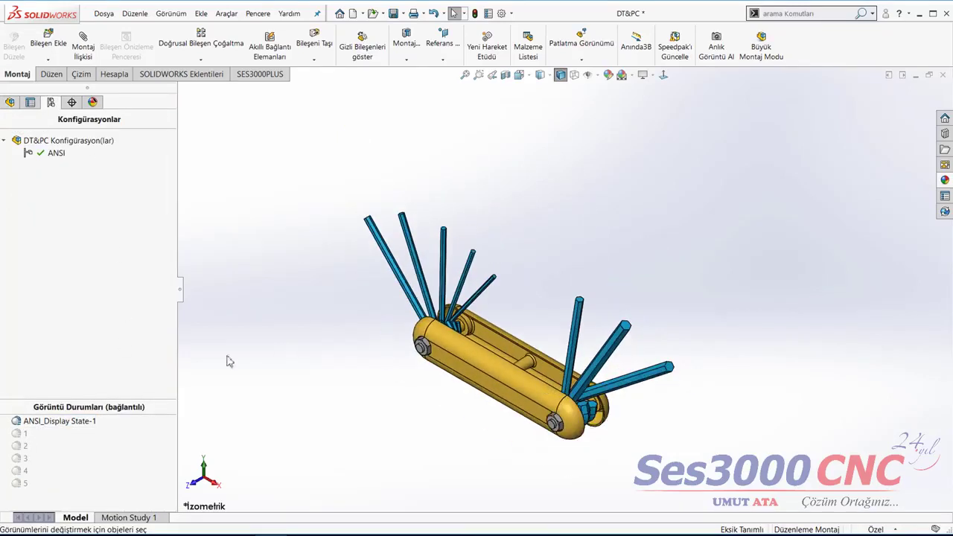
pyautogui.click(18, 434)
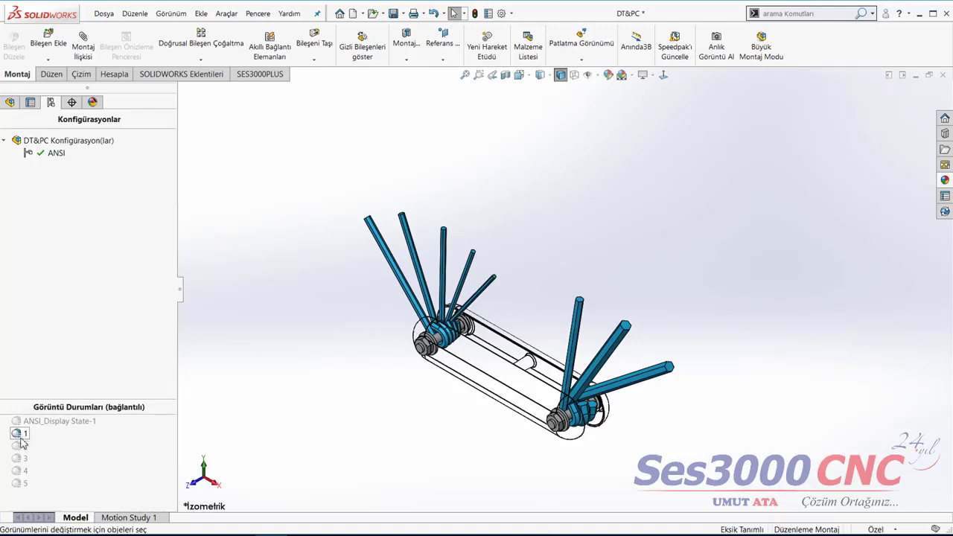
pyautogui.click(19, 446)
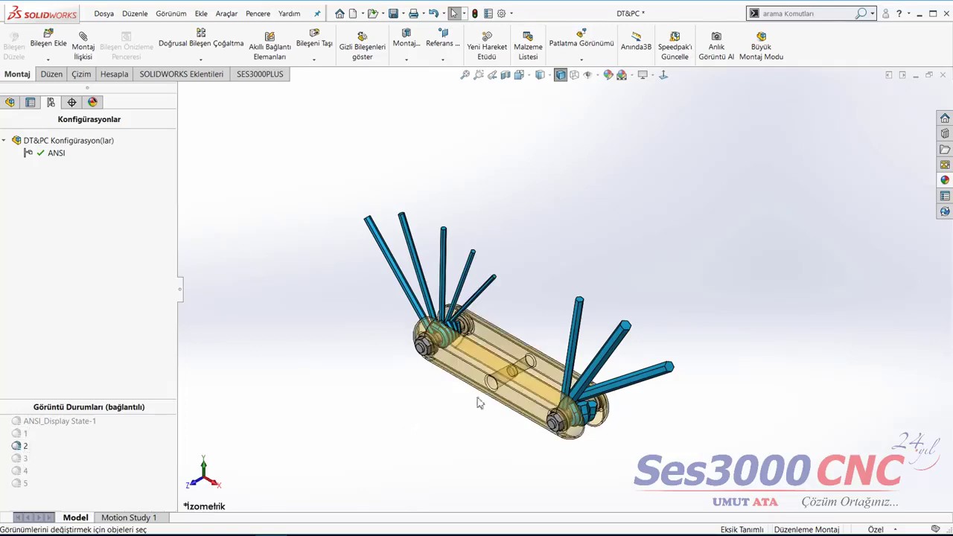
pyautogui.click(25, 459)
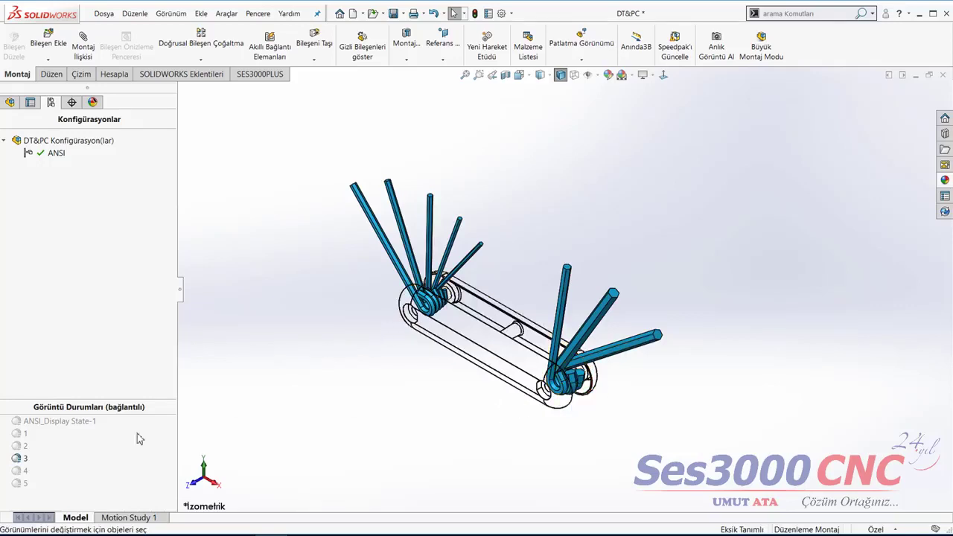
pyautogui.click(22, 471)
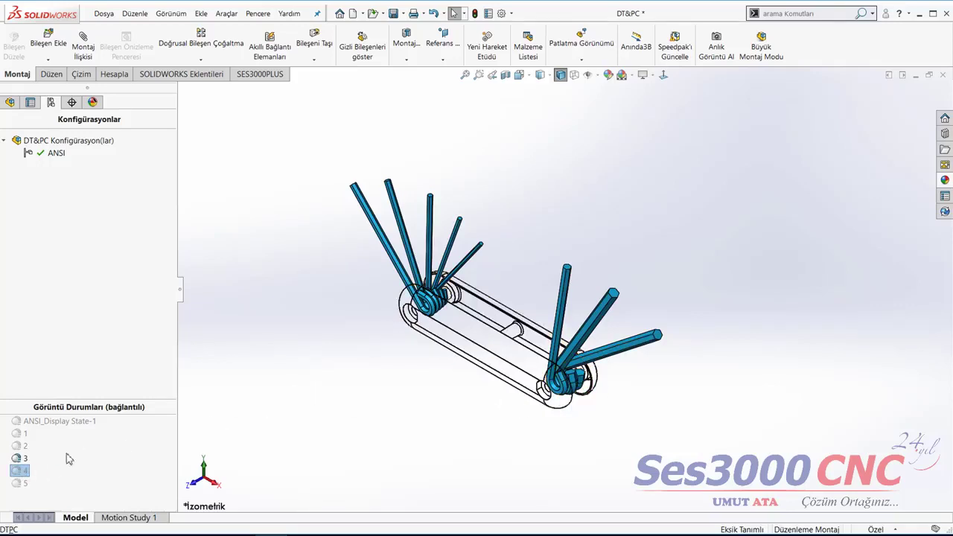
pyautogui.doubleClick(25, 471)
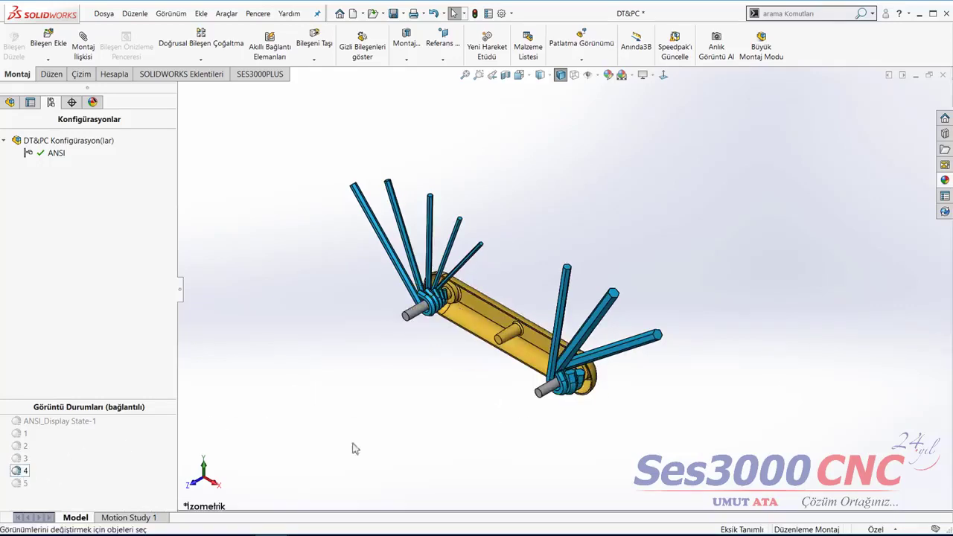
pyautogui.doubleClick(24, 483)
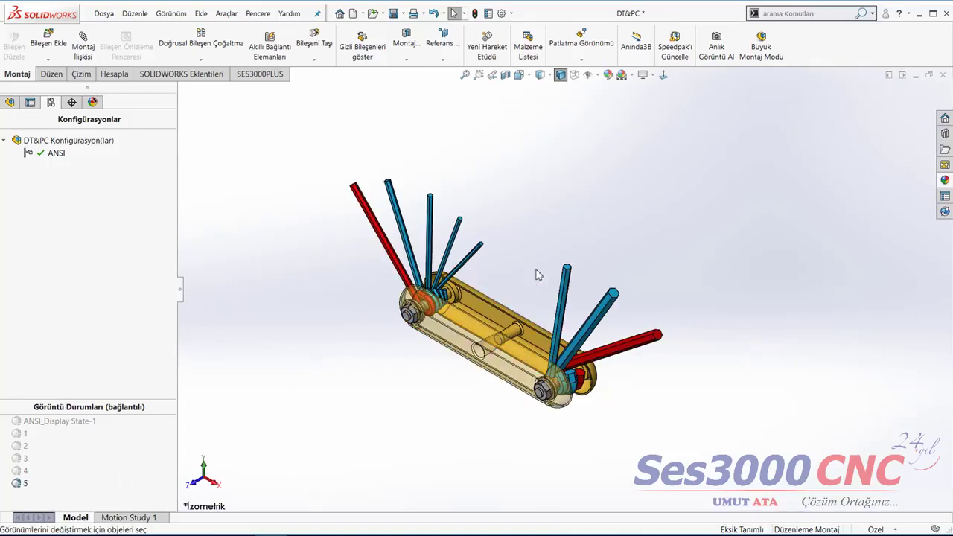
pyautogui.click(10, 102)
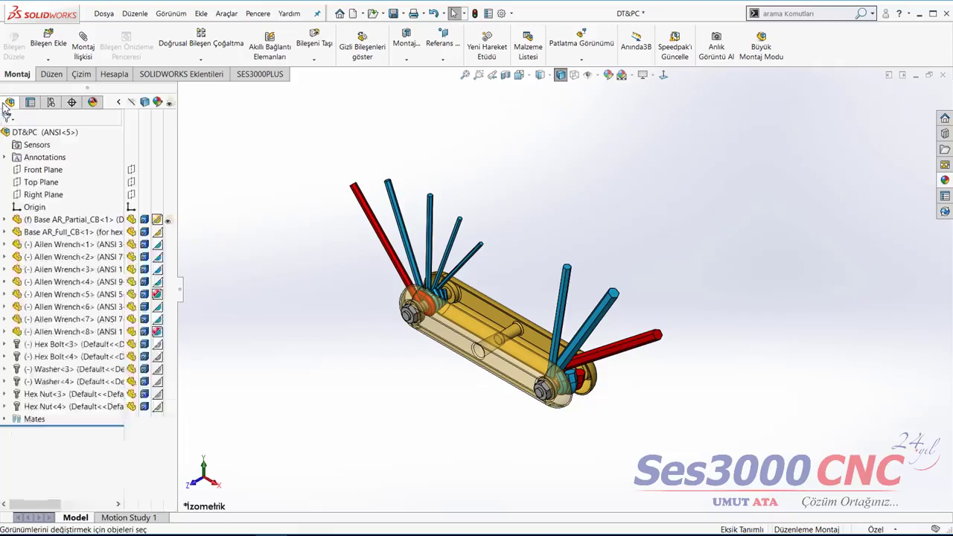